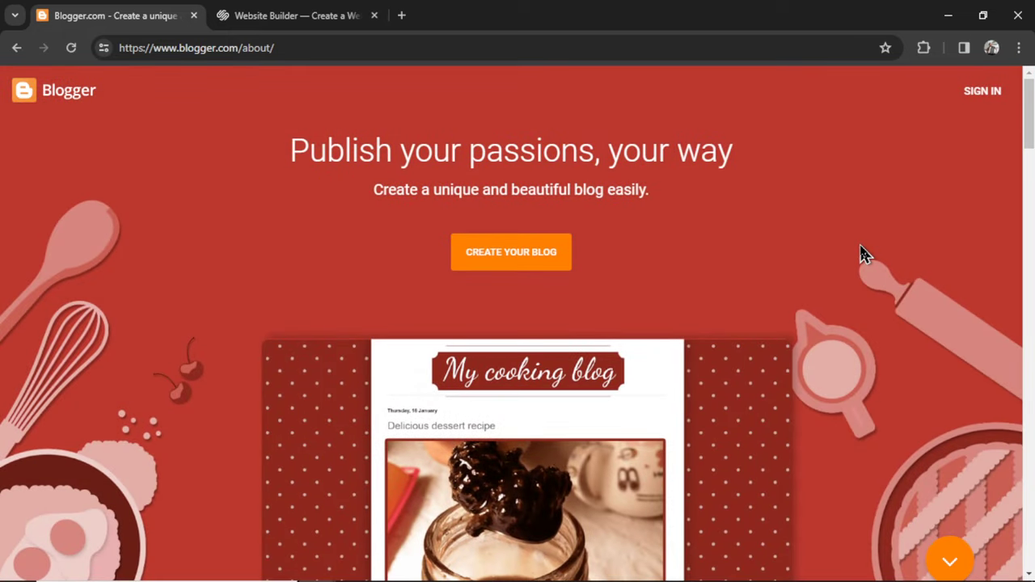
Cycle the browser past the Blogger and Squarespace pages to the AutoBlogger generator
key(ctrl+Tab)
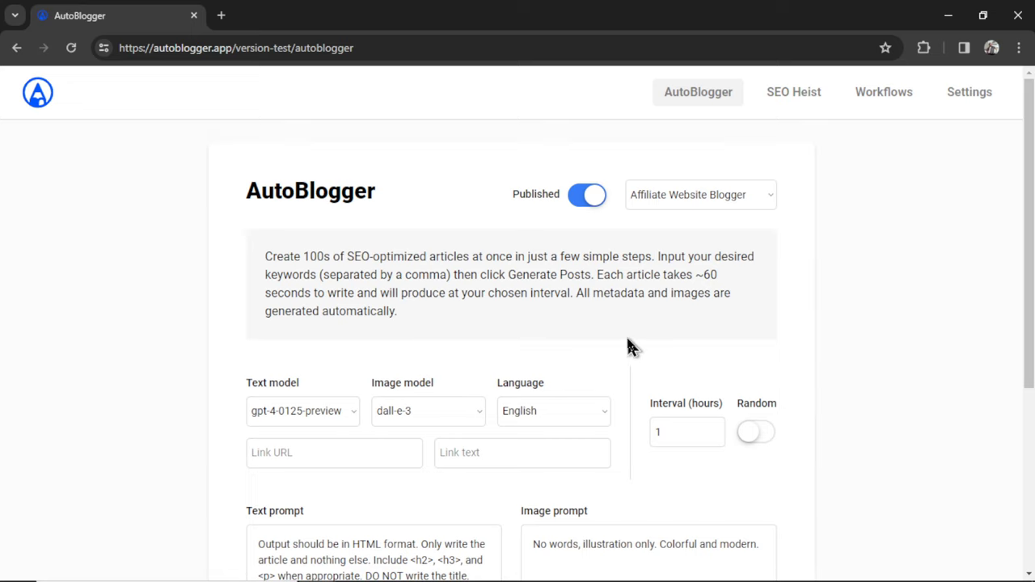
Review the generator form's models (gpt-4-0125-preview, dall-e-3), English, 1-hour interval and prompts
scroll(641, 348, down, 3)
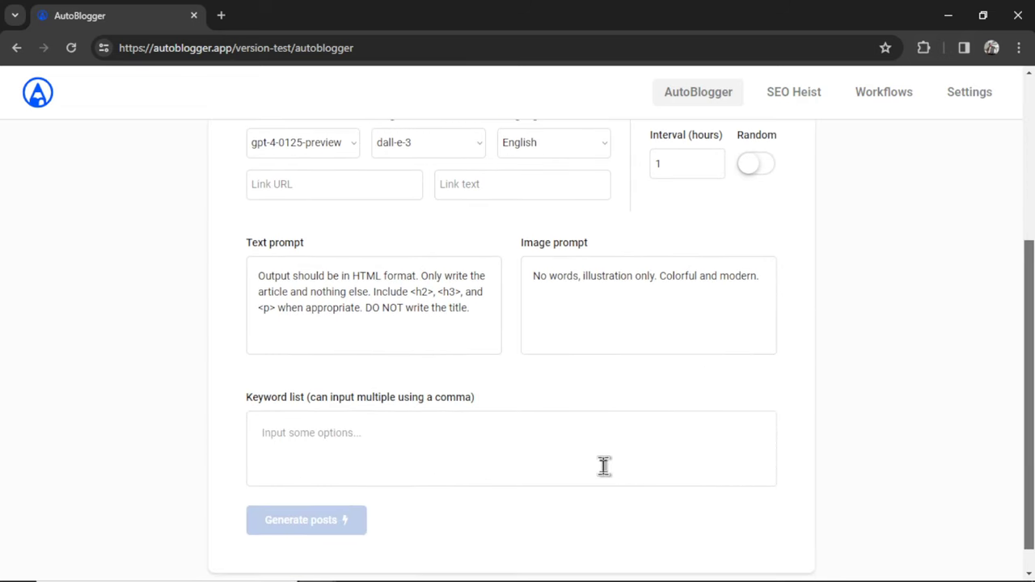
scroll(496, 277, up, 1)
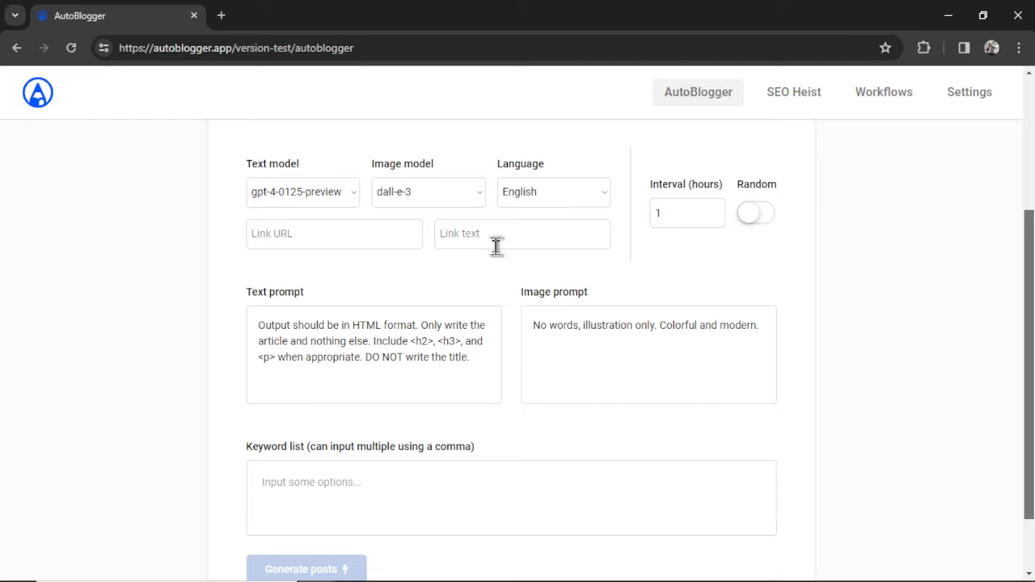
click(477, 362)
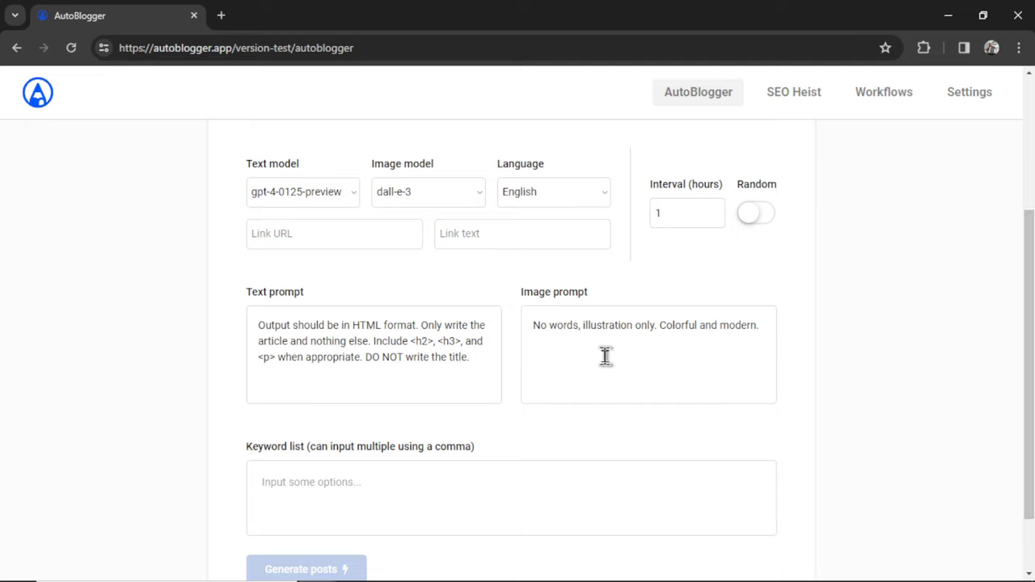
scroll(486, 335, up, 3)
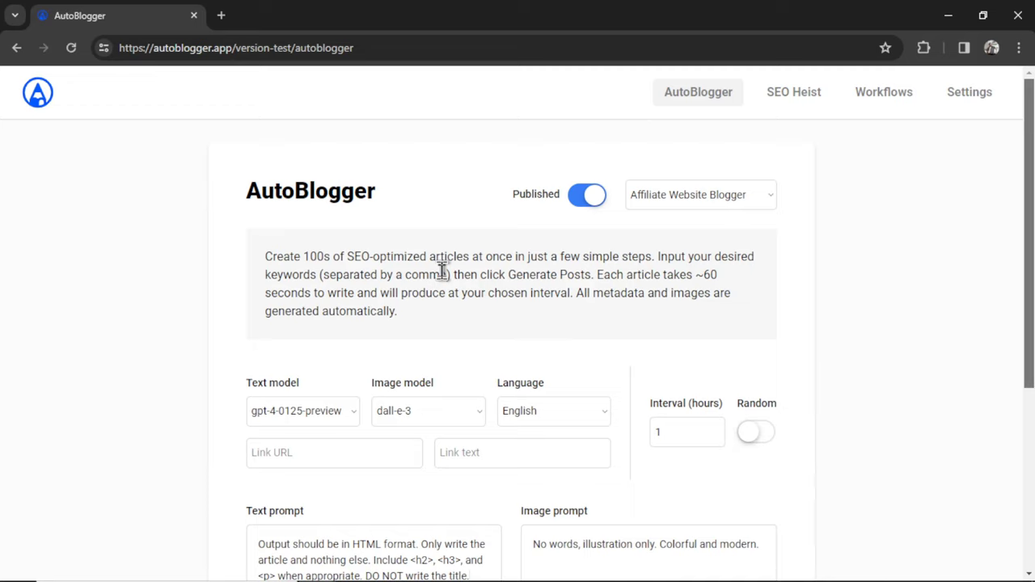
Open SEO Heist and review its Affiliate Website Blogger feed form with the HTML-output custom prompt
click(802, 94)
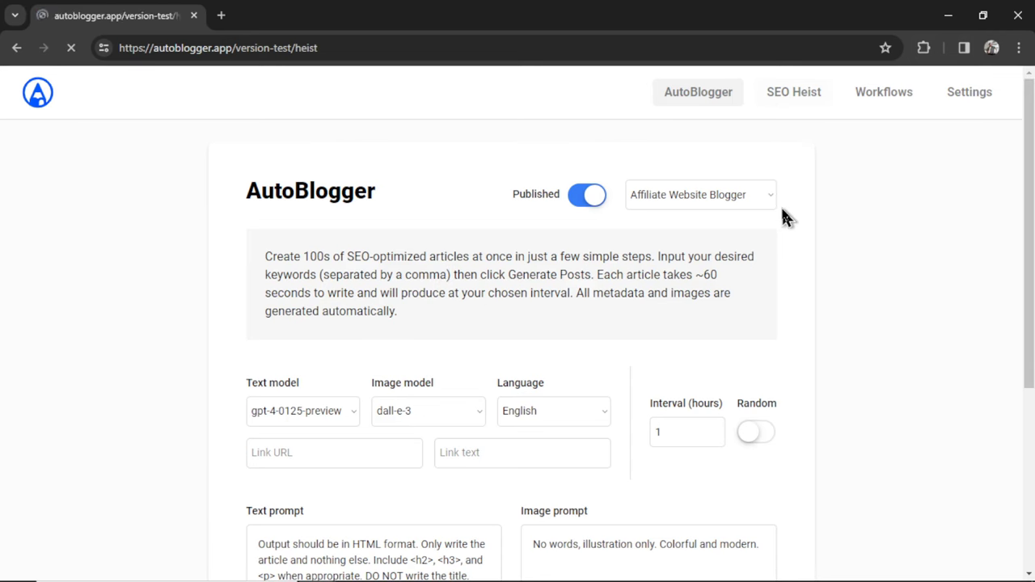
scroll(862, 369, down, 2)
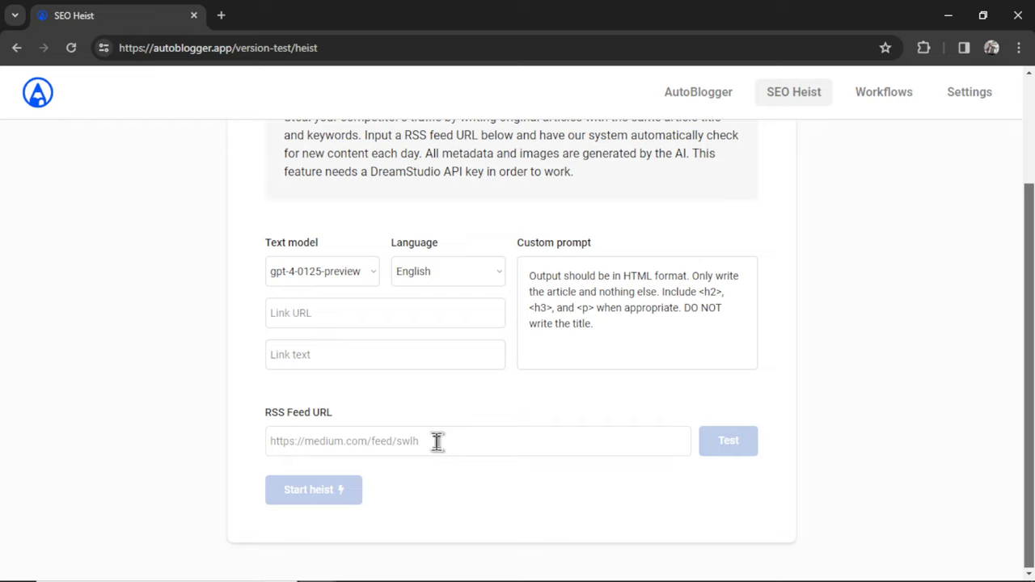
scroll(938, 275, up, 2)
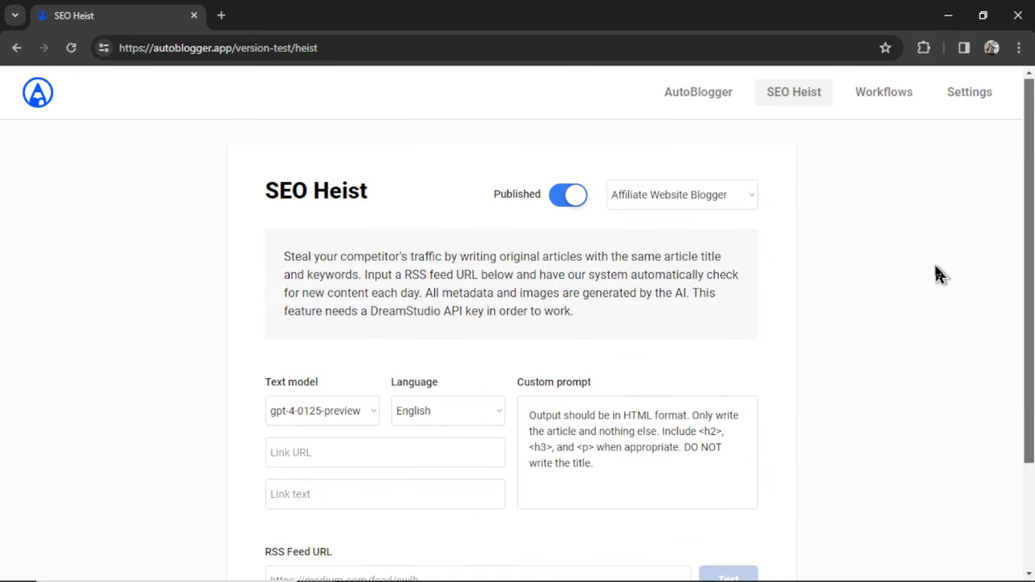
Open AutoBlogger's API Keys settings, then create and copy an OpenAI secret key 'Blogger + Squarespace'
click(974, 97)
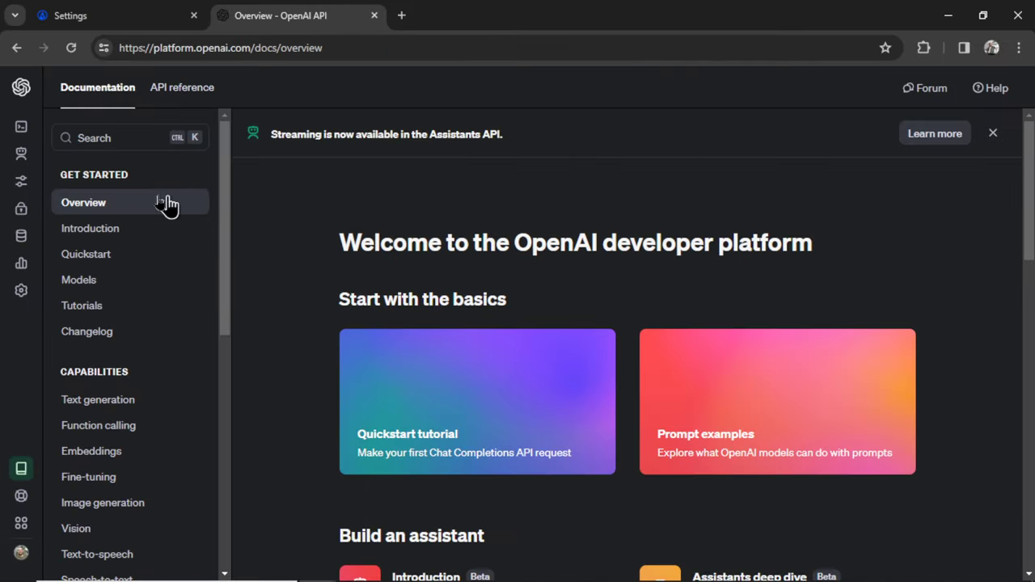
mouse_move(21, 357)
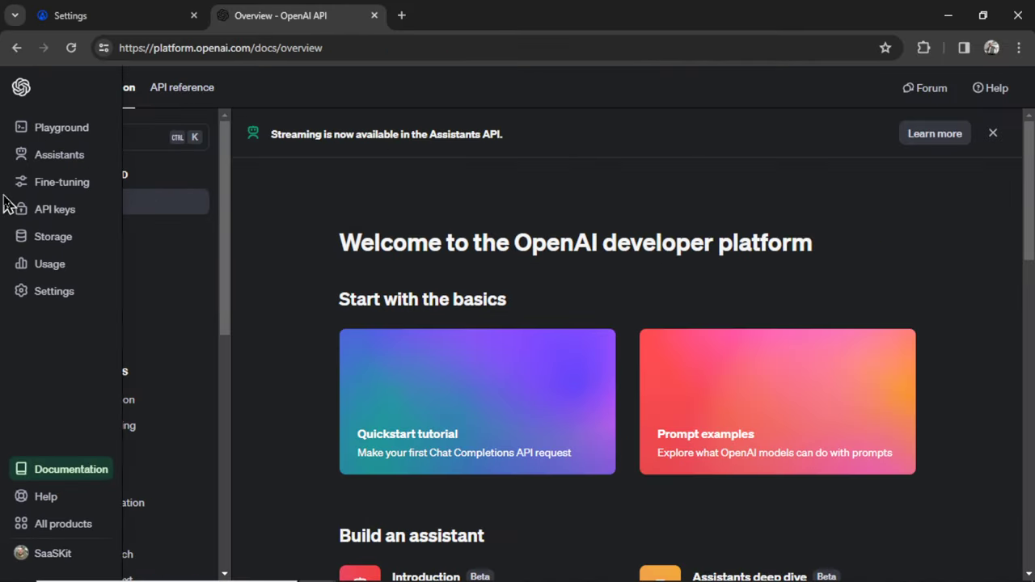
click(72, 215)
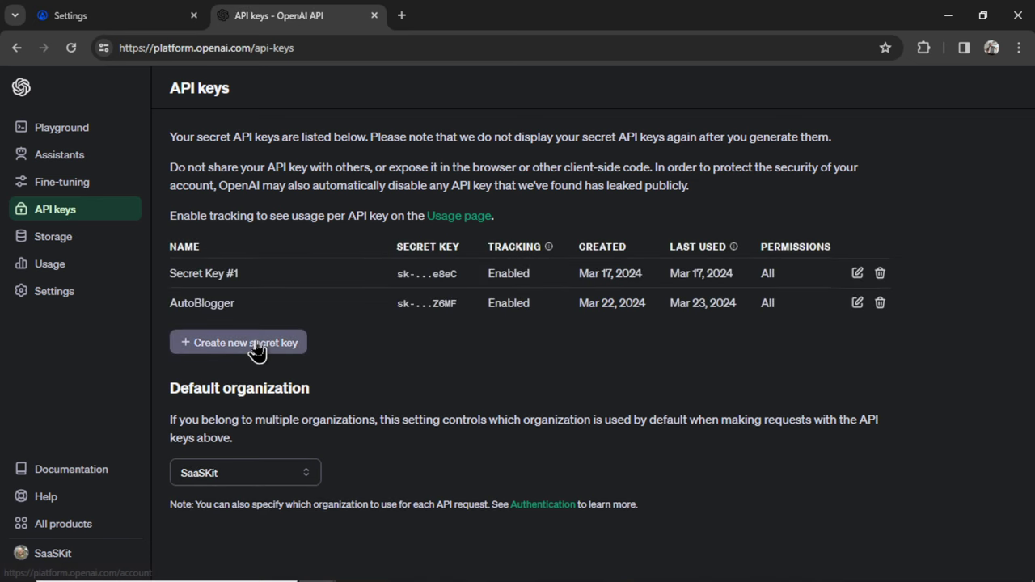
click(257, 350)
key(ctrl+v)
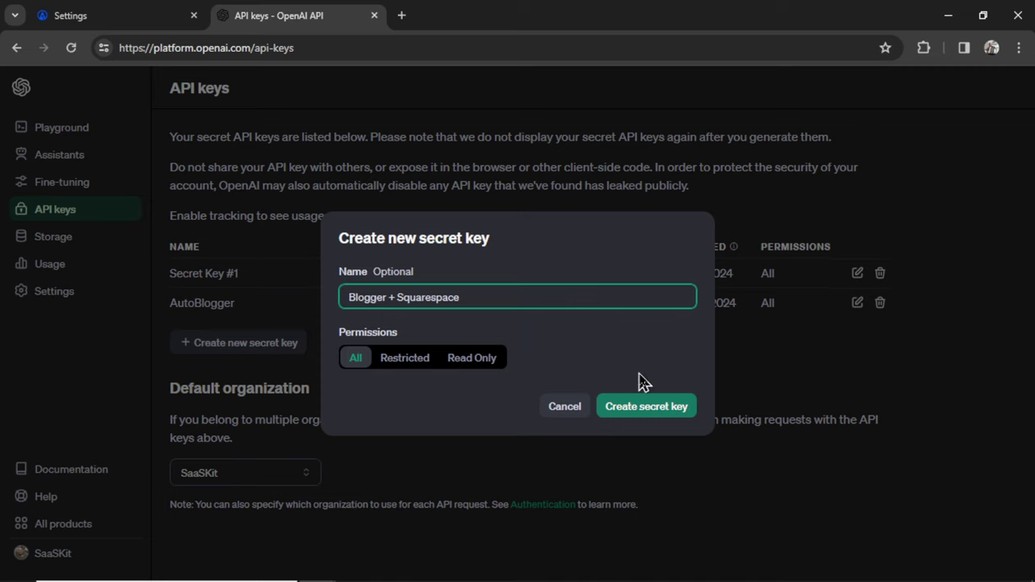
click(651, 409)
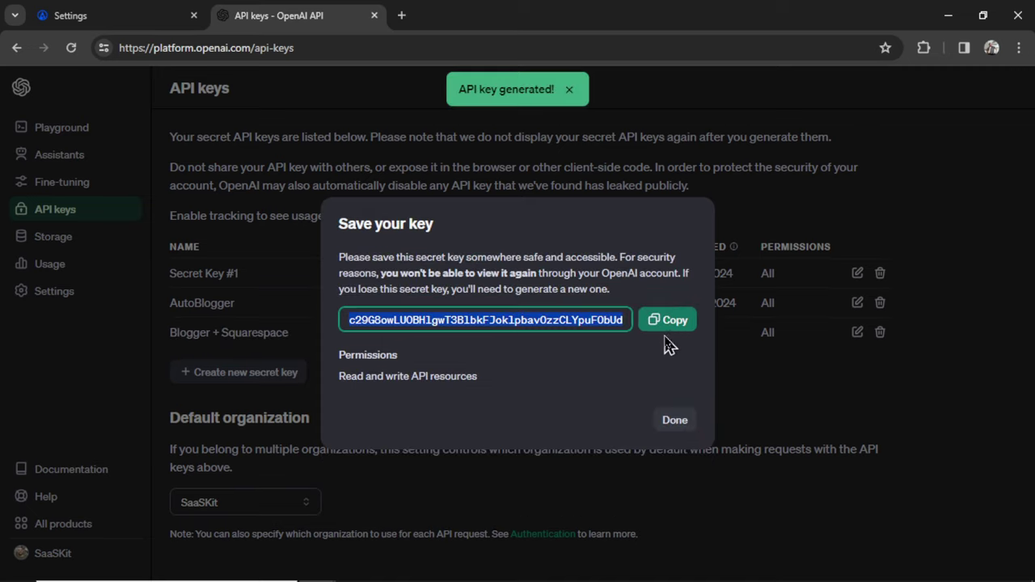
click(666, 327)
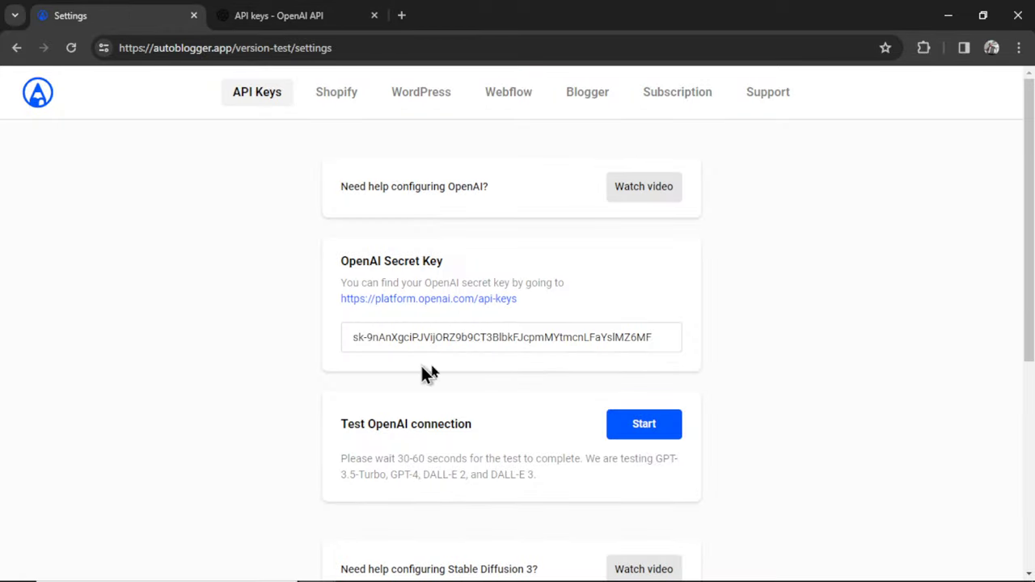
Paste the new key over the old OpenAI Secret Key and pass the connection test
triple_click(671, 341)
key(ctrl+v)
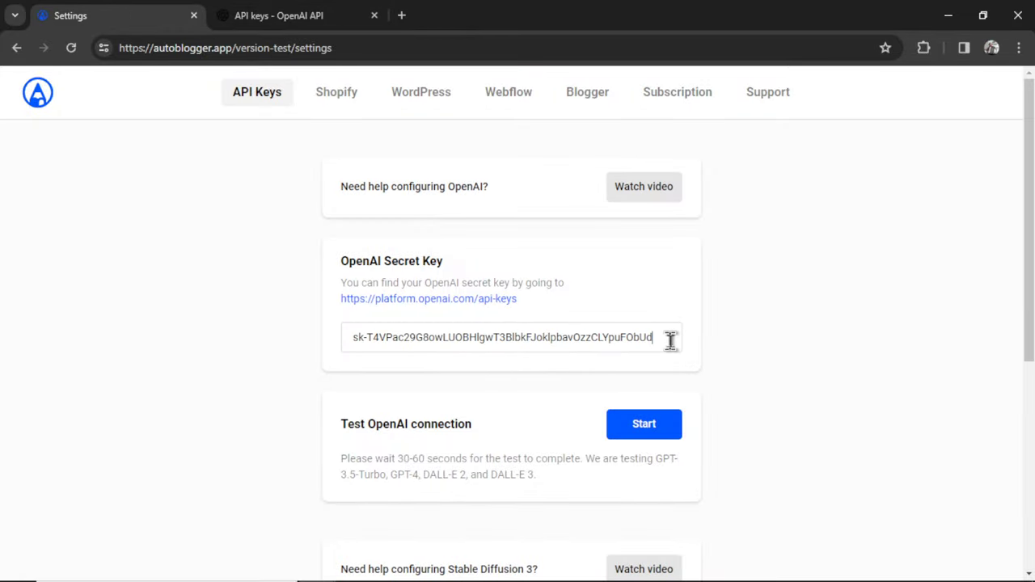
click(655, 434)
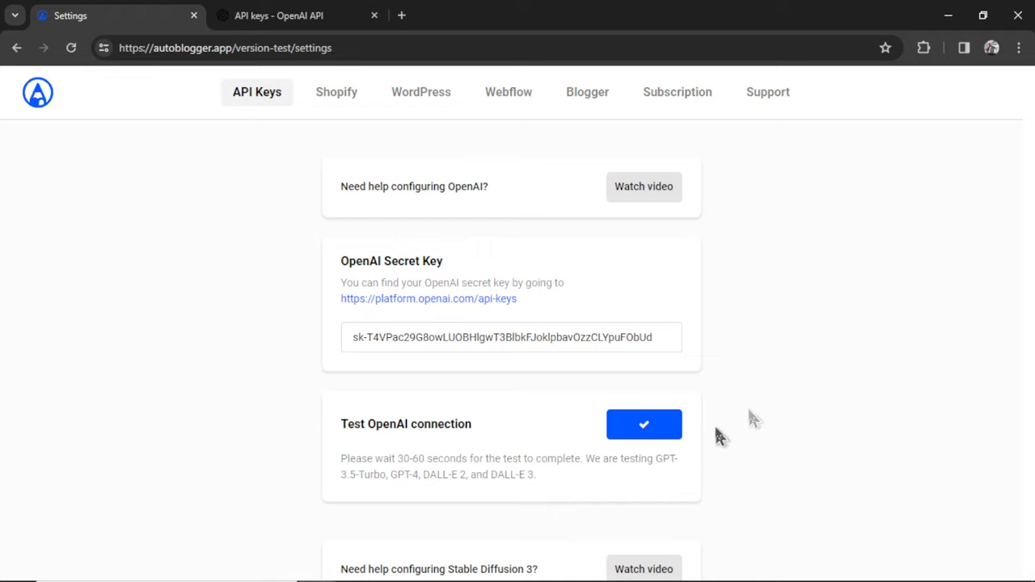
Bring up the OpenAI organization's billing overview
click(332, 24)
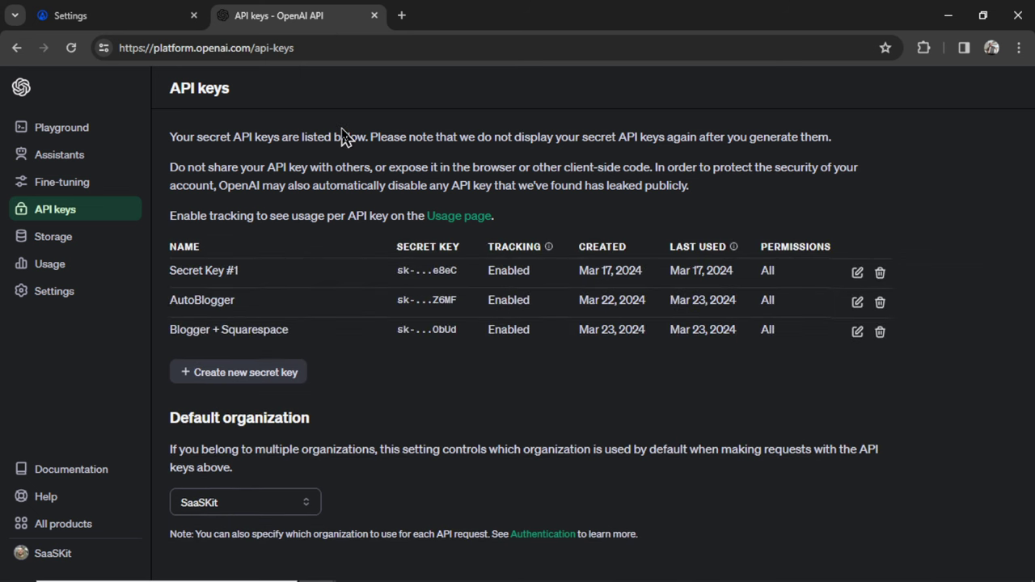
click(74, 296)
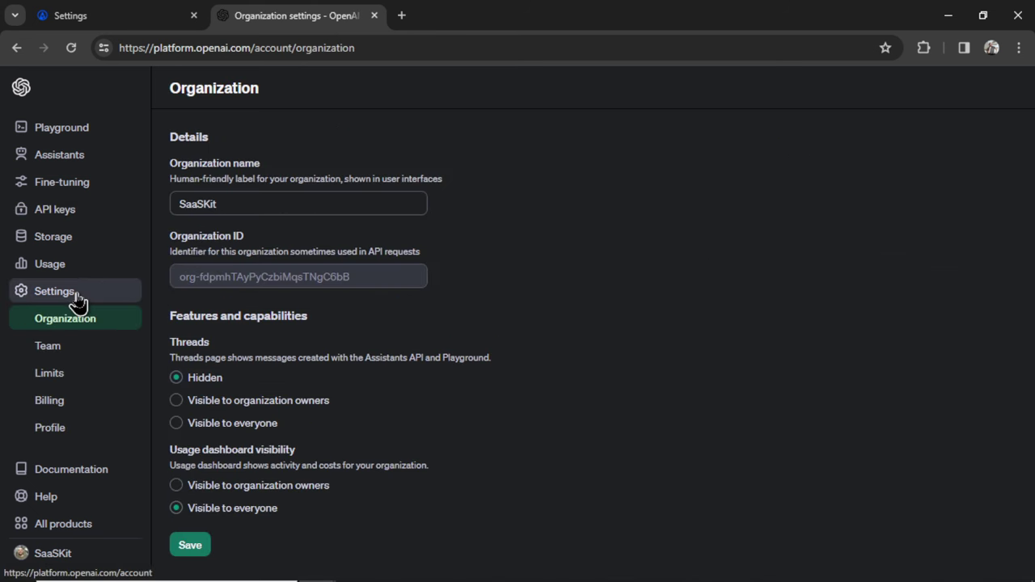
click(82, 415)
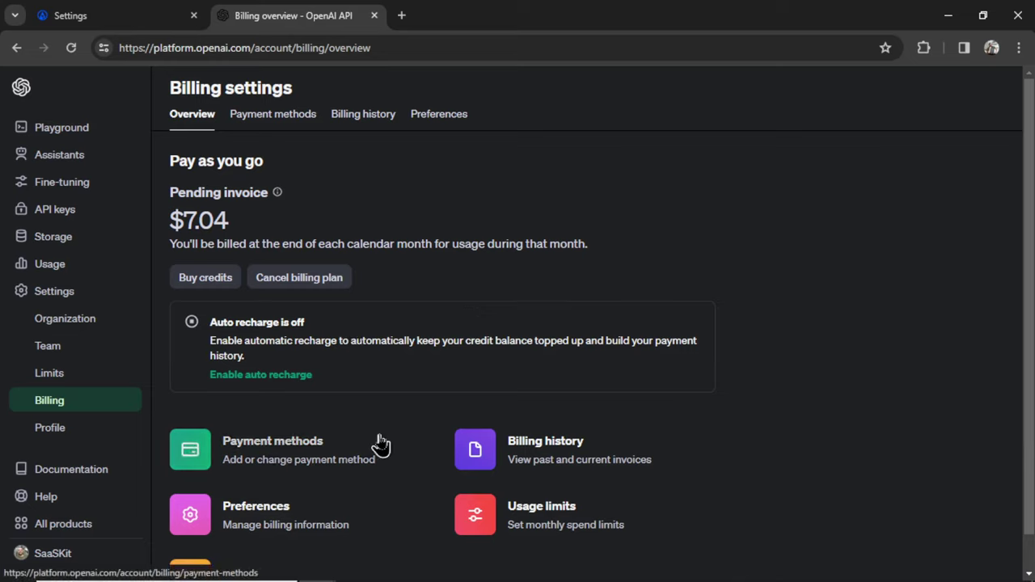
Set the buy-credits amount to 5, dismiss the dialog, and return to AutoBlogger's API Keys settings
click(209, 279)
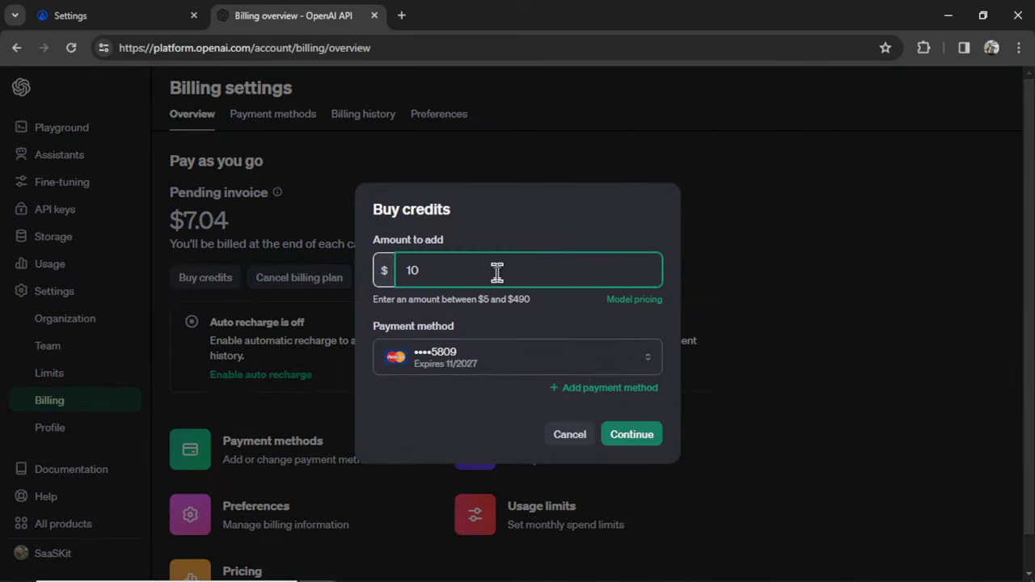
key(BackSpace)
key(BackSpace)
text(5)
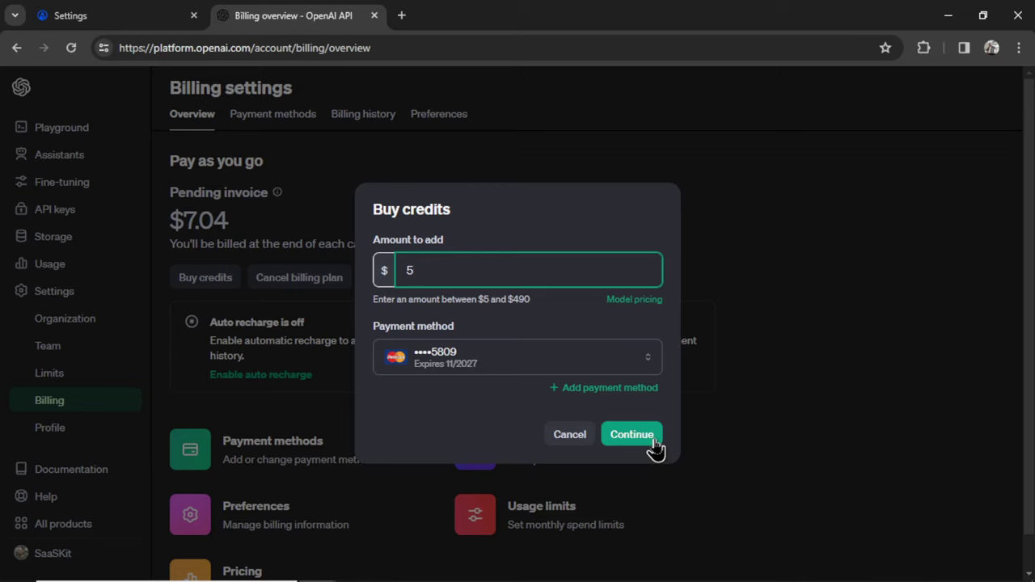
click(579, 441)
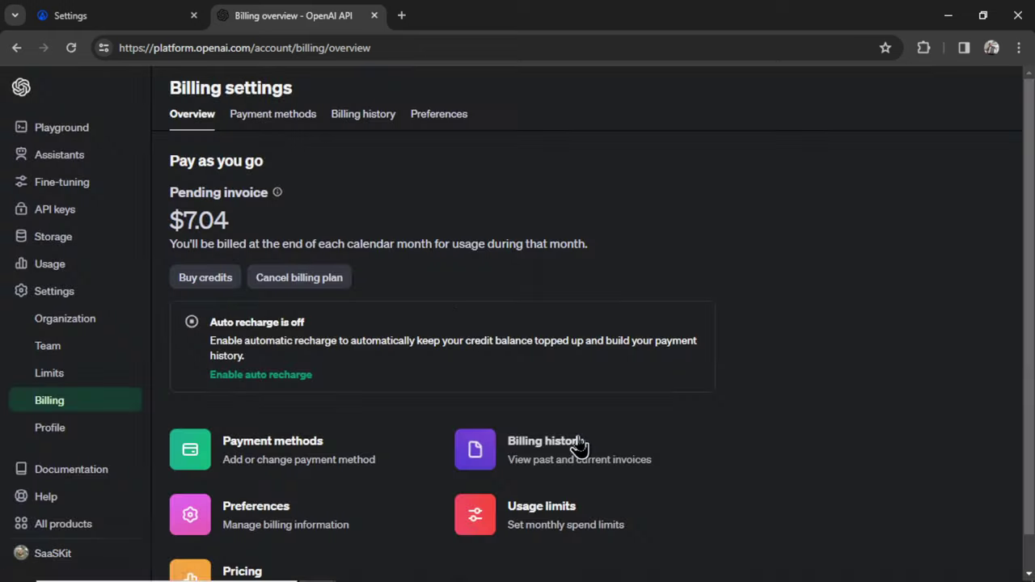
click(114, 16)
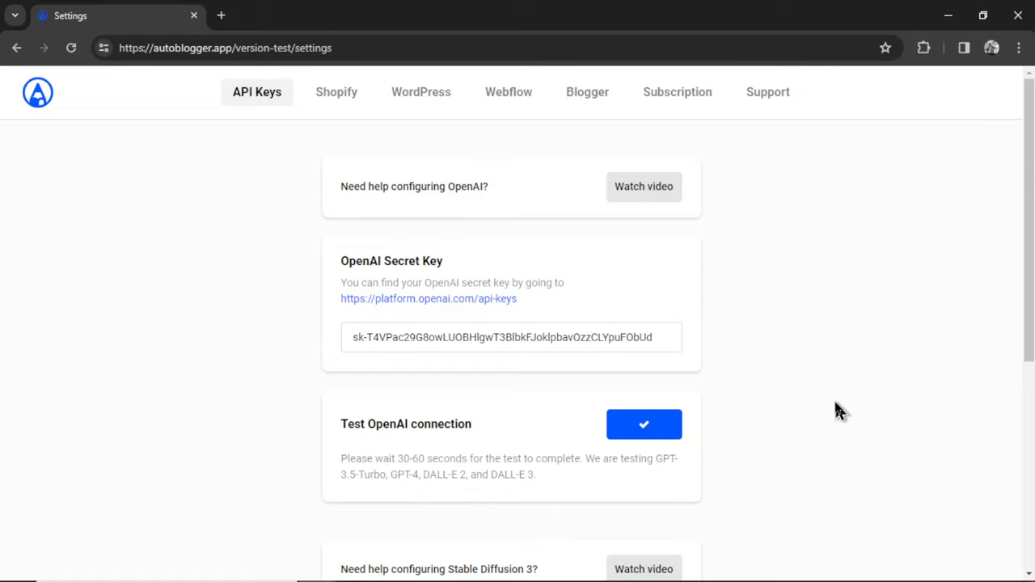
Generate a new DreamStudio API key, accept the terms, copy it, and return to AutoBlogger
drag(1027, 342, 1028, 532)
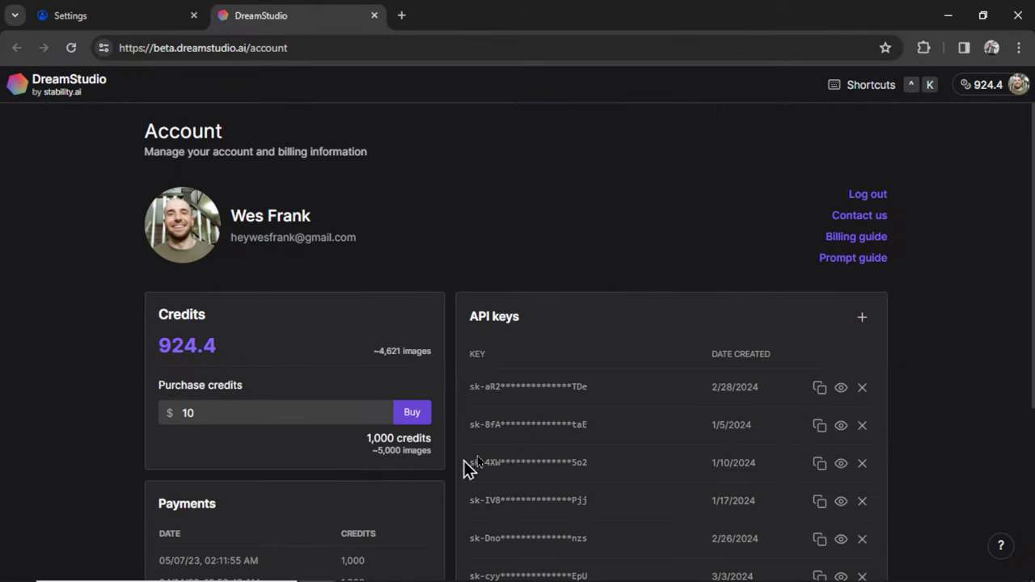
click(862, 318)
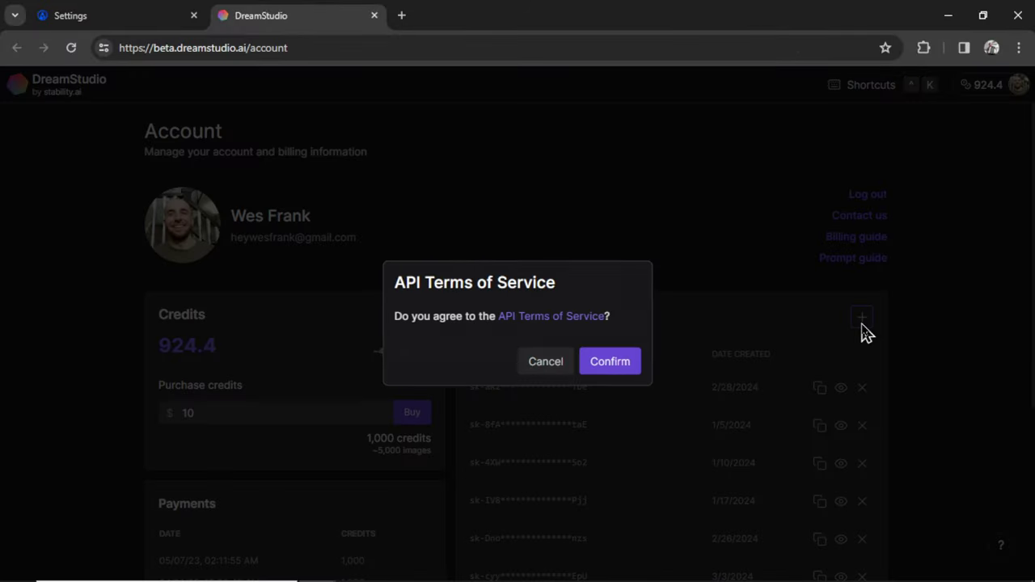
click(613, 364)
scroll(775, 407, down, 3)
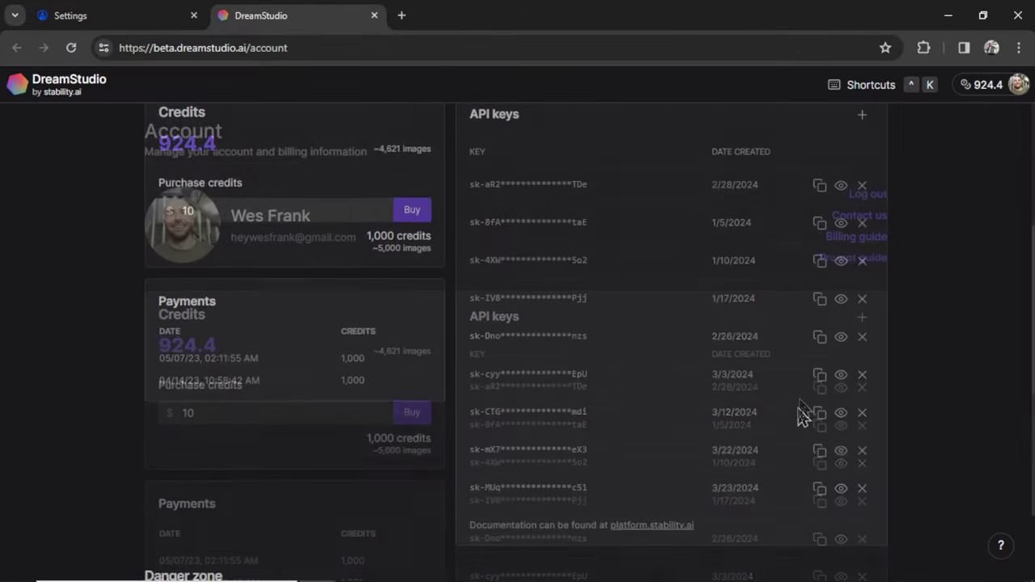
click(818, 489)
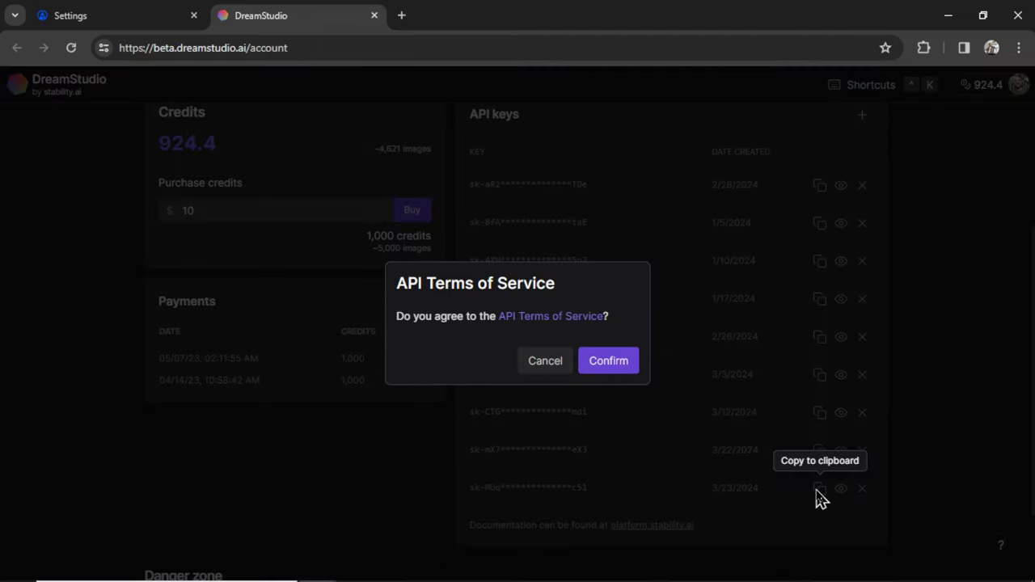
click(619, 365)
key(ctrl+Tab)
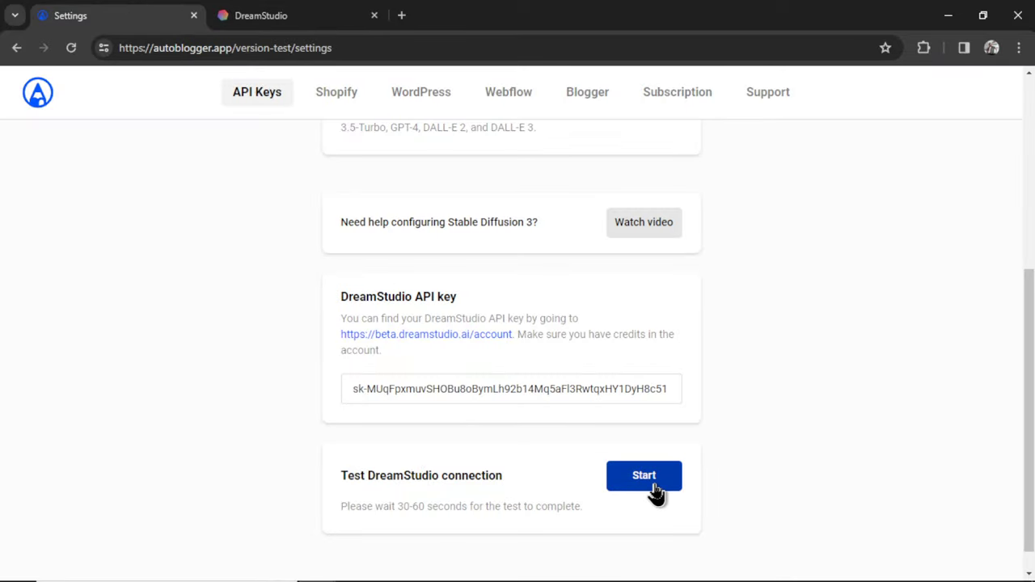
Run the DreamStudio connection test until it shows a success checkmark
click(654, 493)
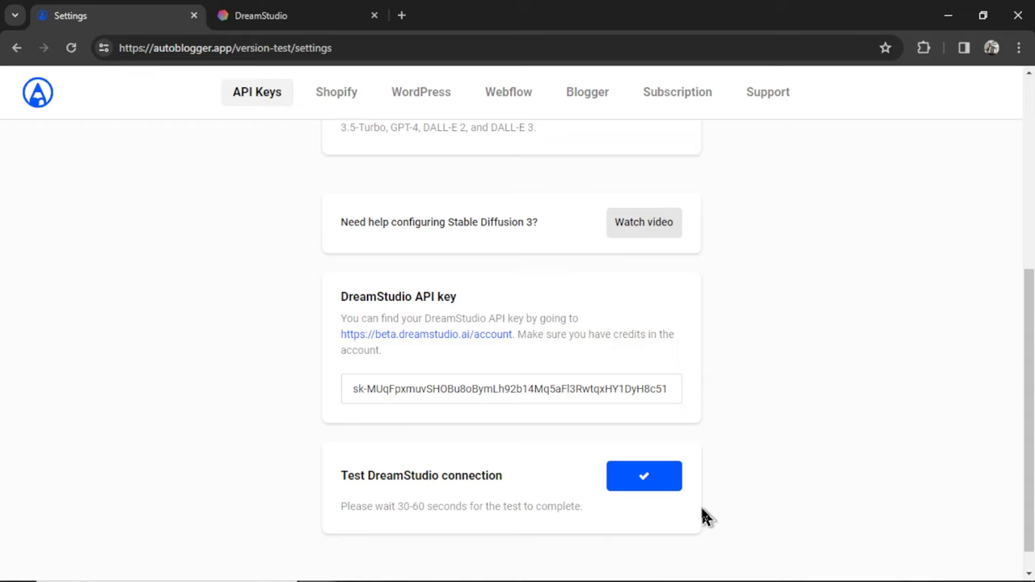
scroll(566, 149, up, 4)
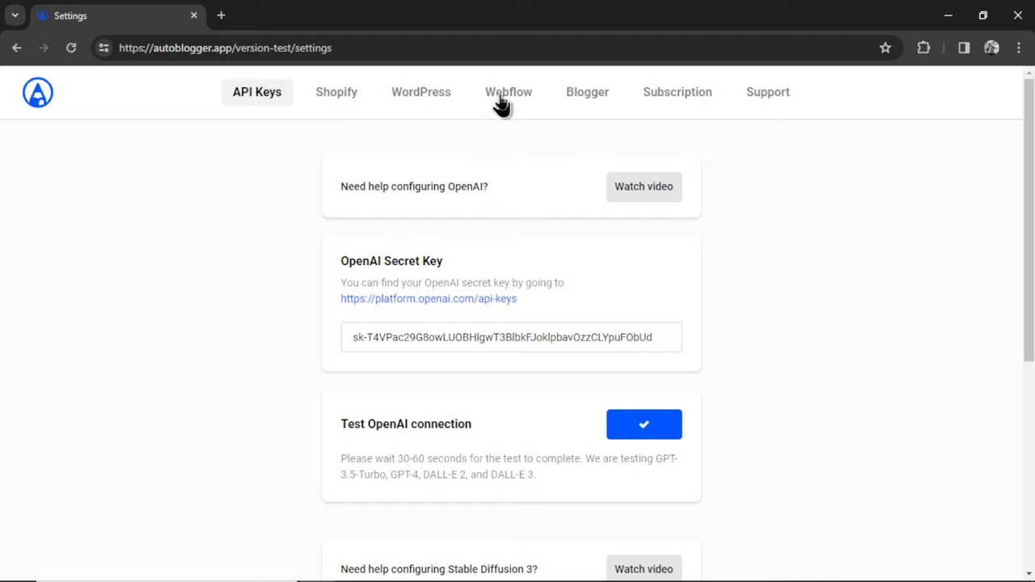
Enter 'The BEST Fitness Blog Website' as the name in AutoBlogger's Blogger integration settings
click(594, 105)
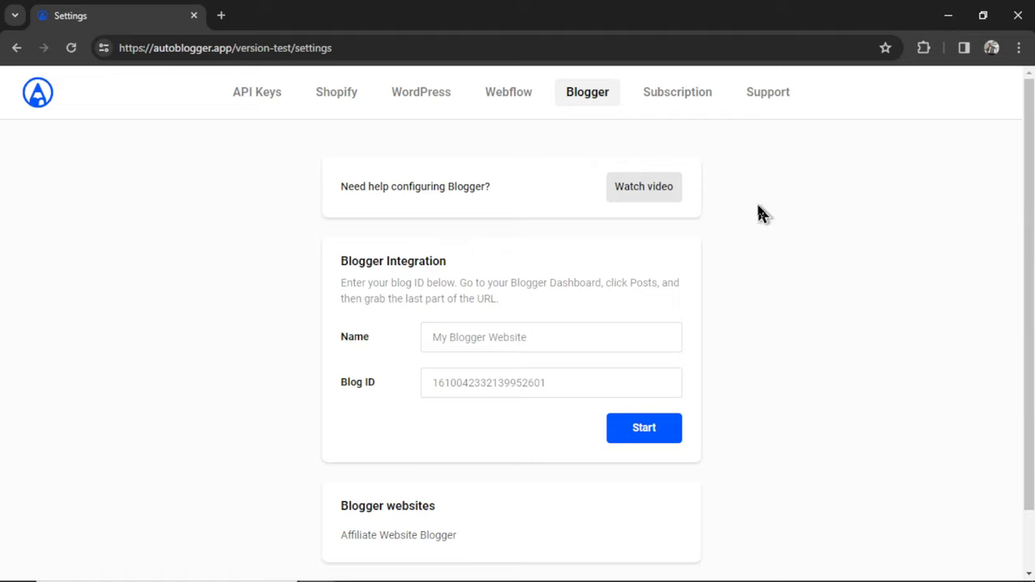
click(603, 346)
key(ctrl+v)
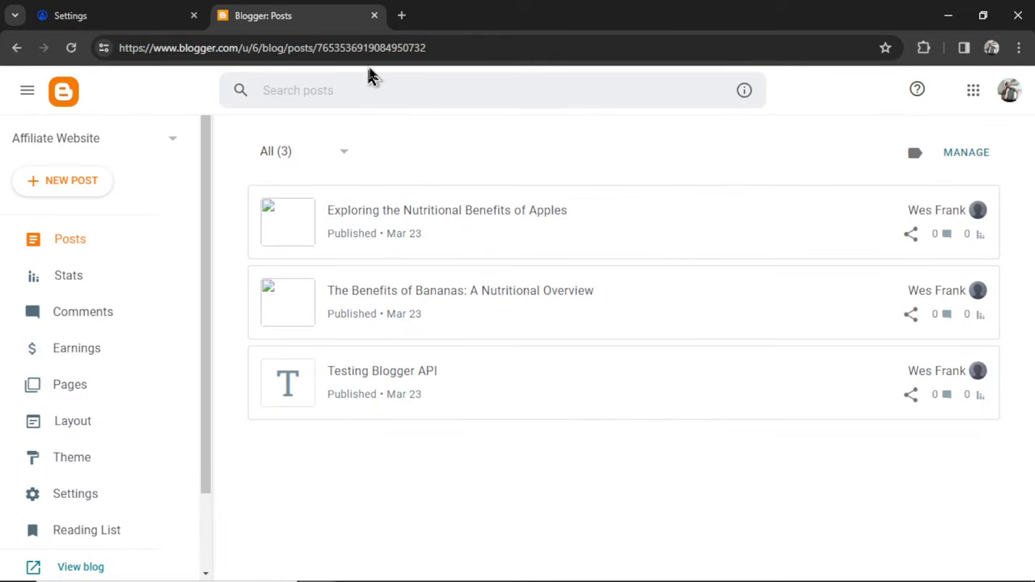
Select the numeric blog ID at the end of the Blogger Posts page URL
double_click(396, 47)
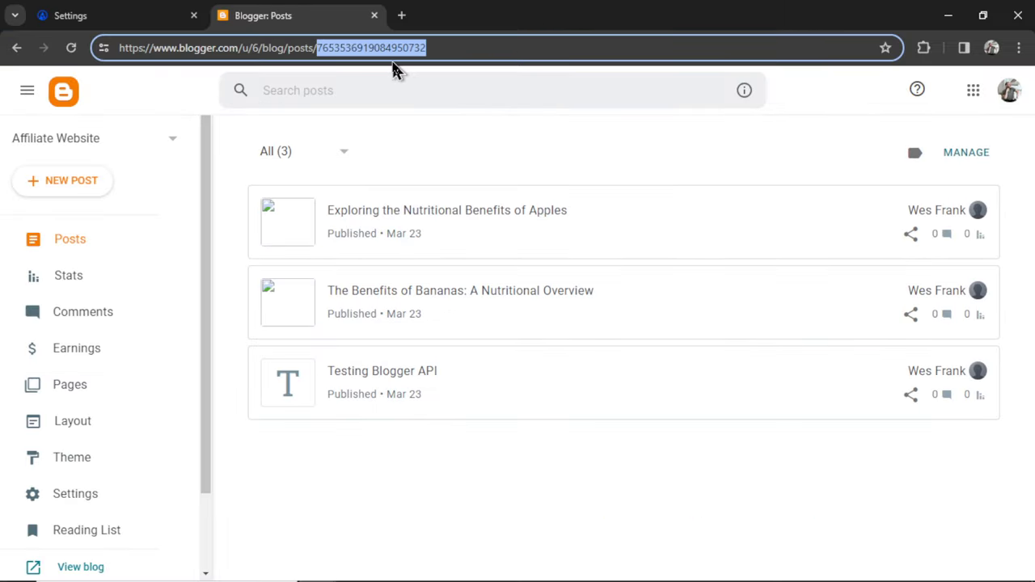
Paste the copied Blogger blog ID into AutoBlogger's Blog ID field and approve Google access
click(158, 16)
click(508, 387)
key(ctrl+v)
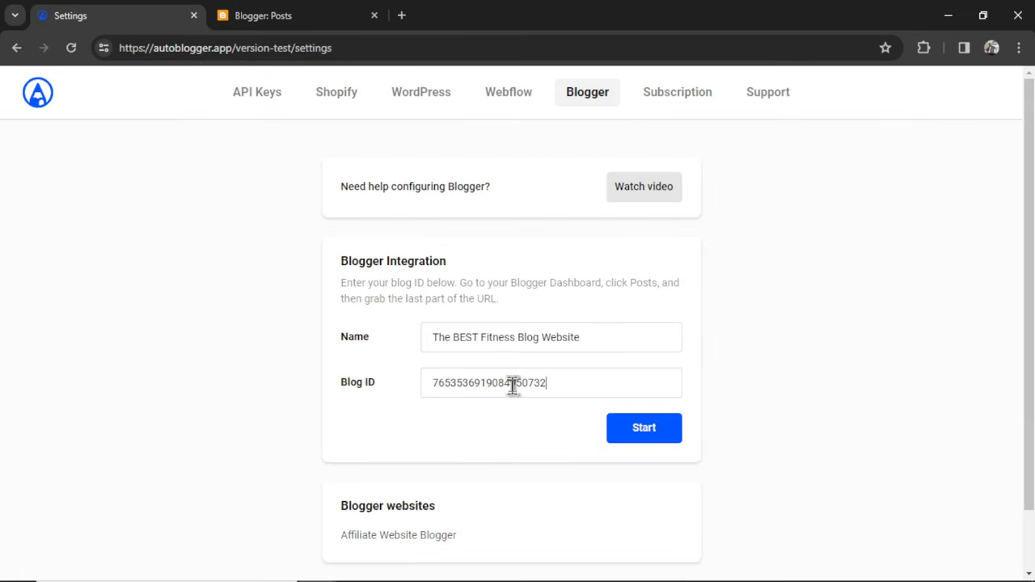
click(646, 441)
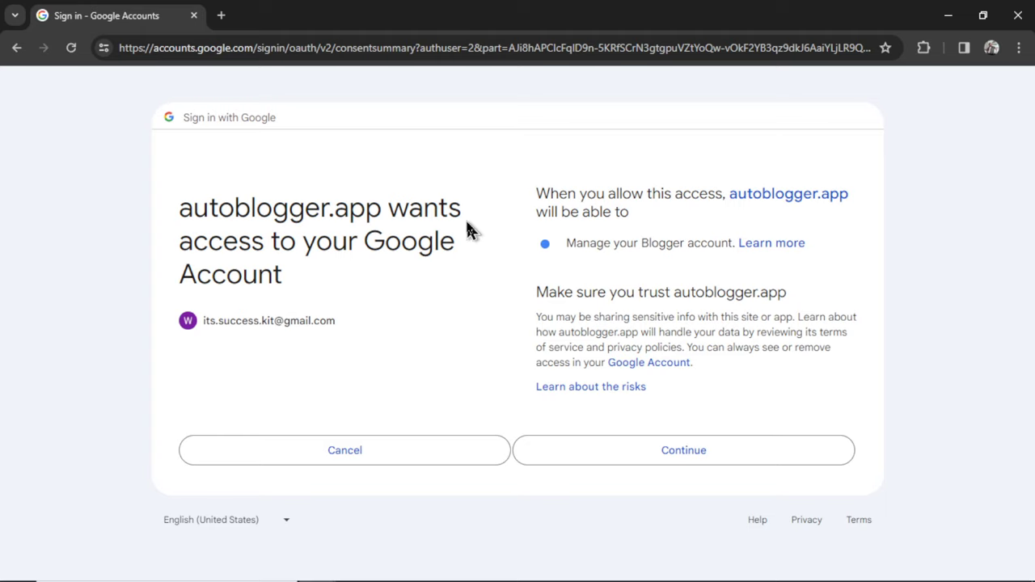
click(661, 451)
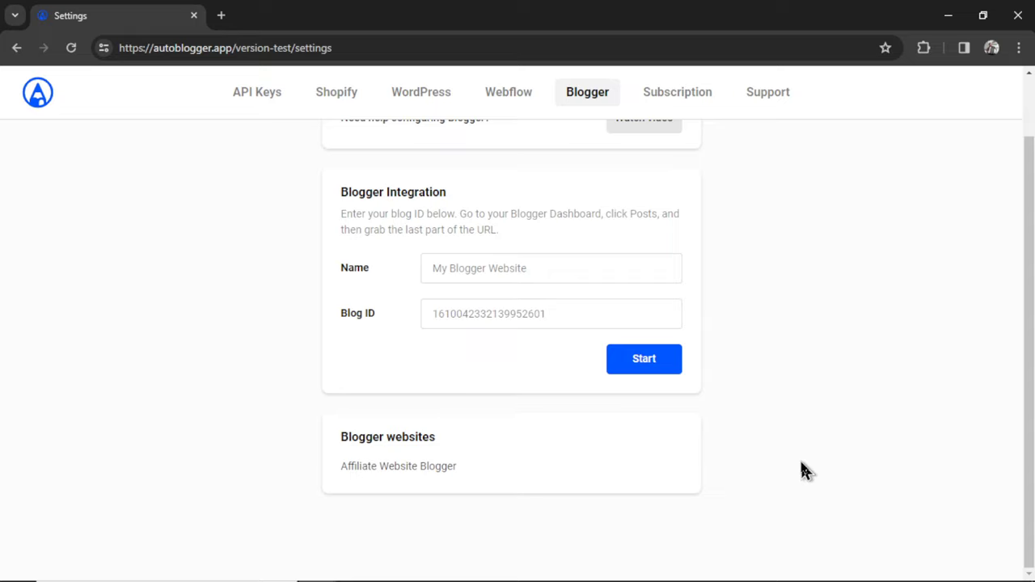
scroll(827, 260, up, 1)
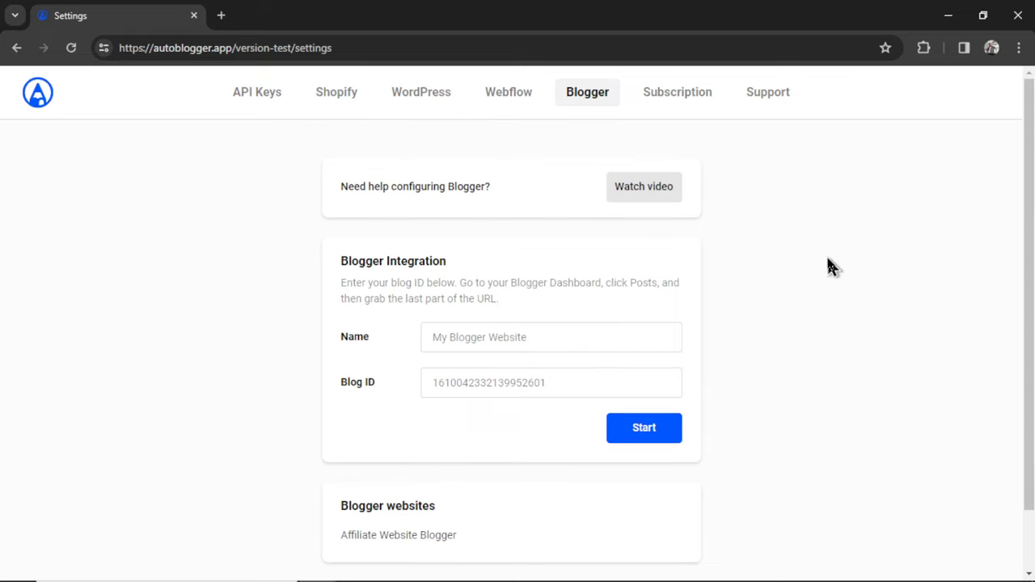
Open AutoBlogger's Subscription settings and bring up the Stripe checkout with Subscribe
click(693, 103)
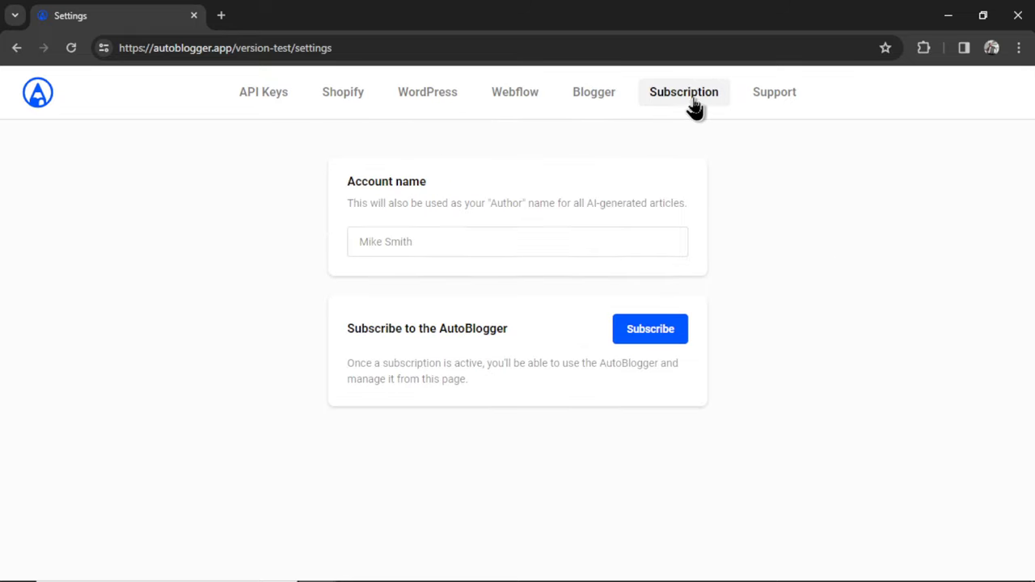
click(651, 331)
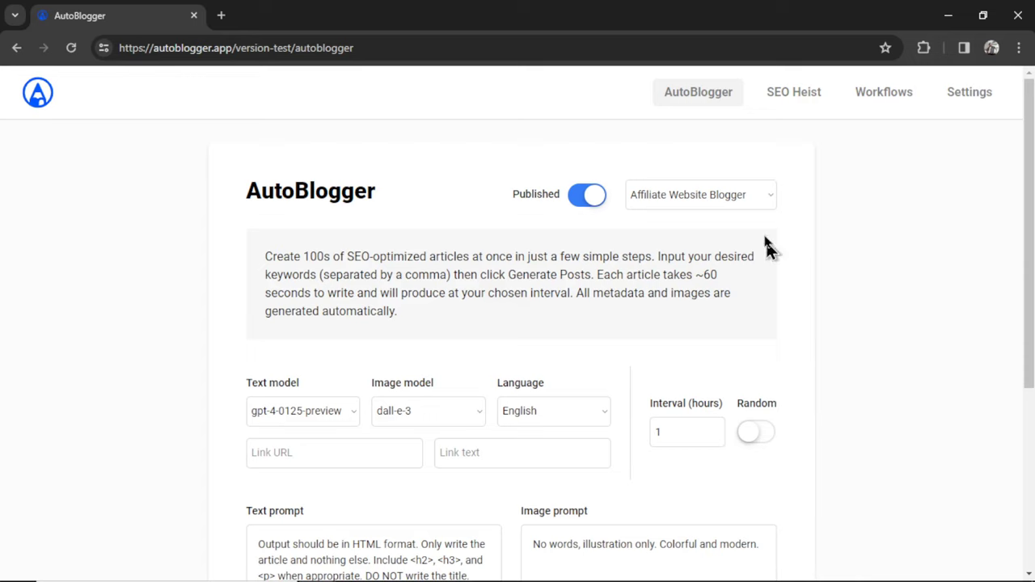
Keep Affiliate Website Blogger as the target site and gpt-4-0125-preview as the text model
click(762, 202)
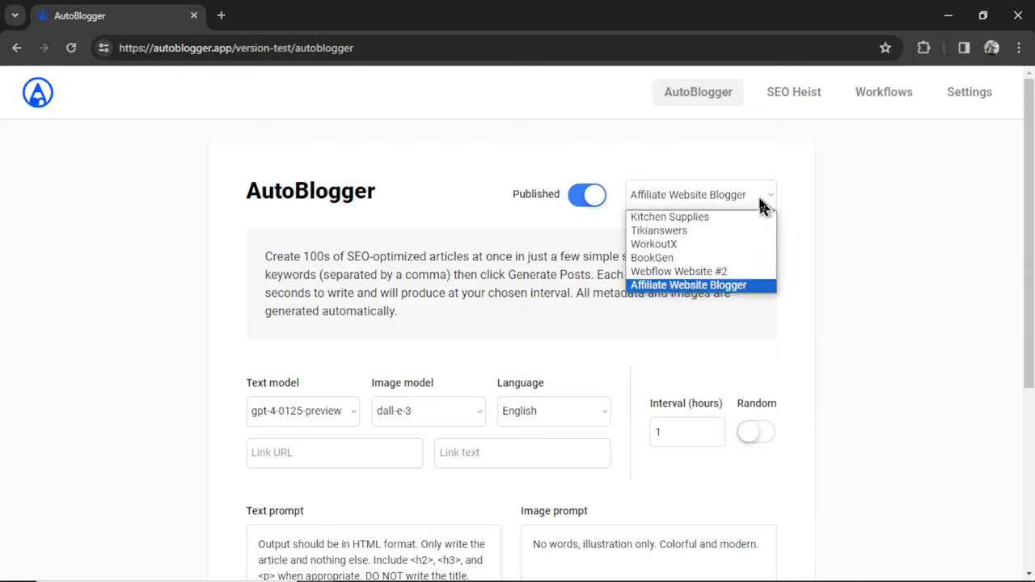
click(760, 285)
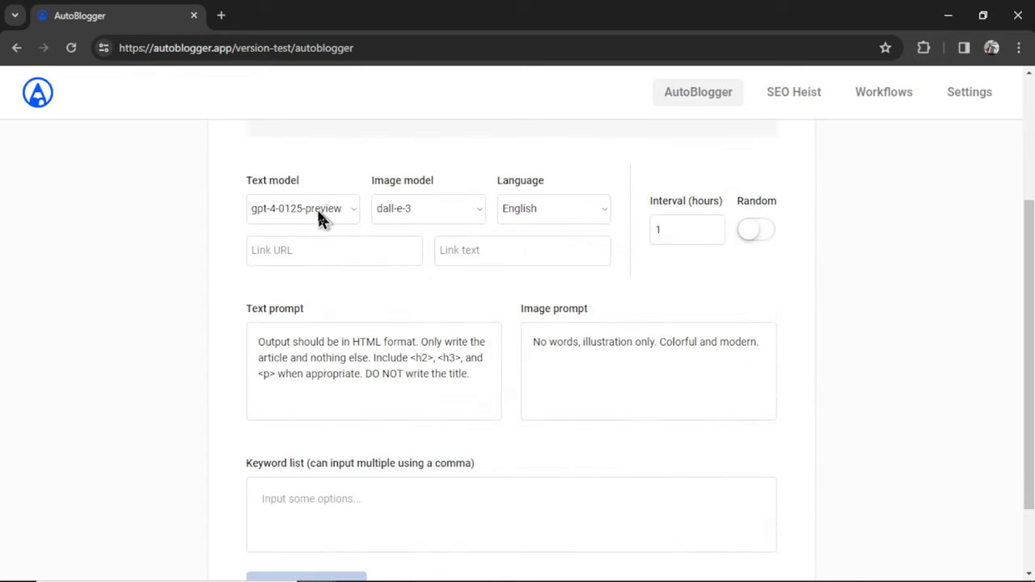
click(322, 220)
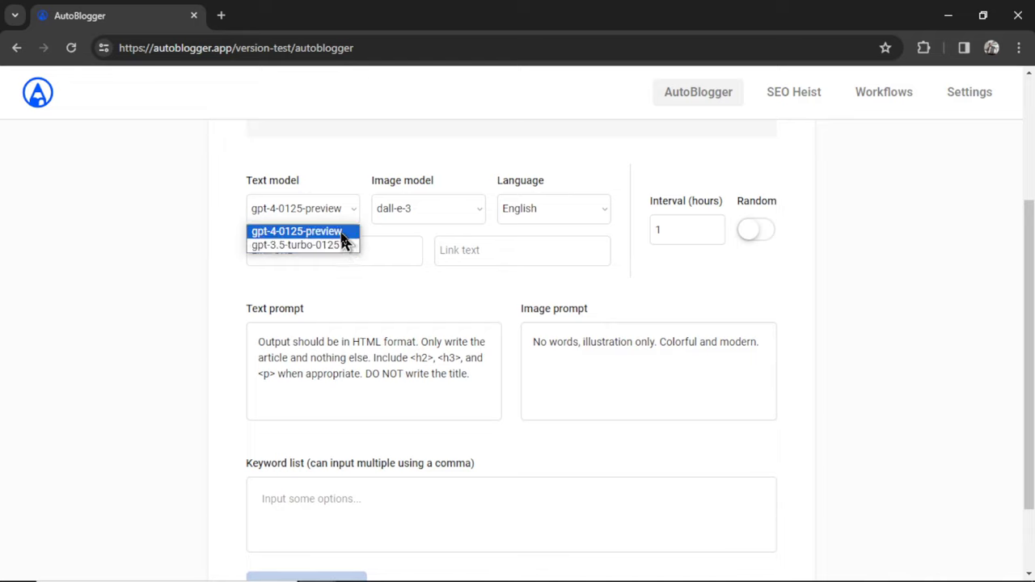
click(341, 233)
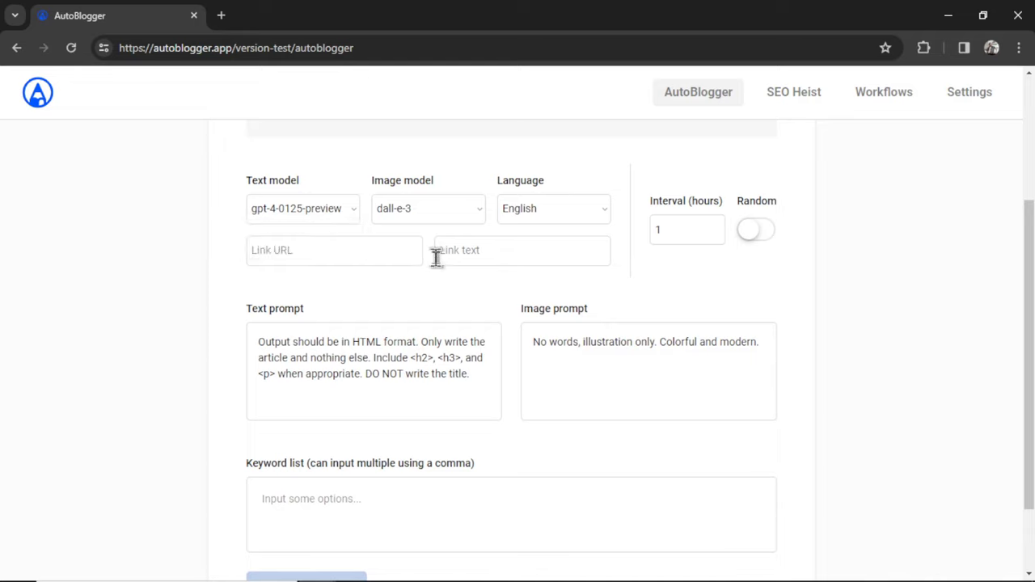
Switch the image model to stable-diffusion-3 and keep English as the article language
click(466, 217)
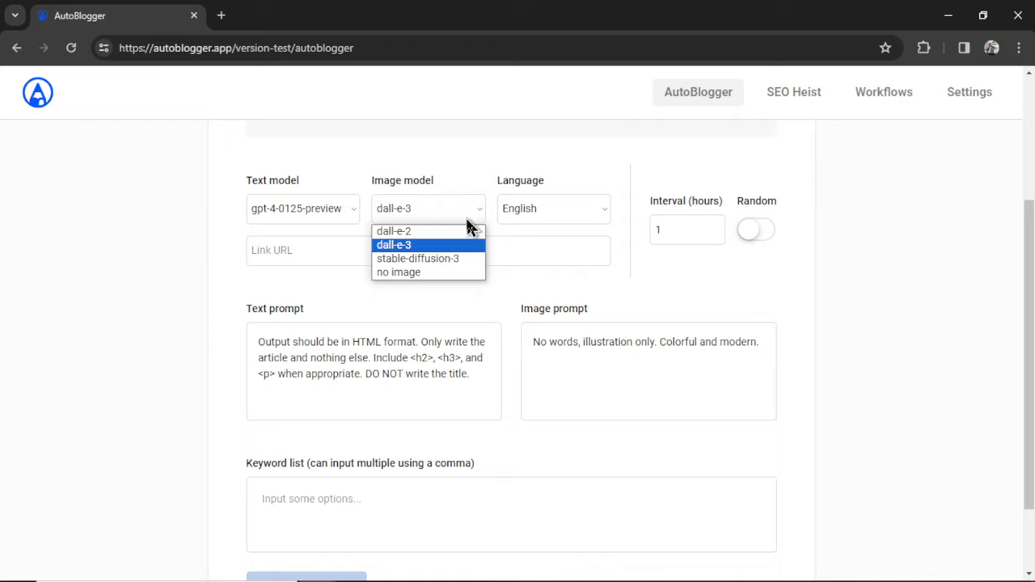
click(469, 261)
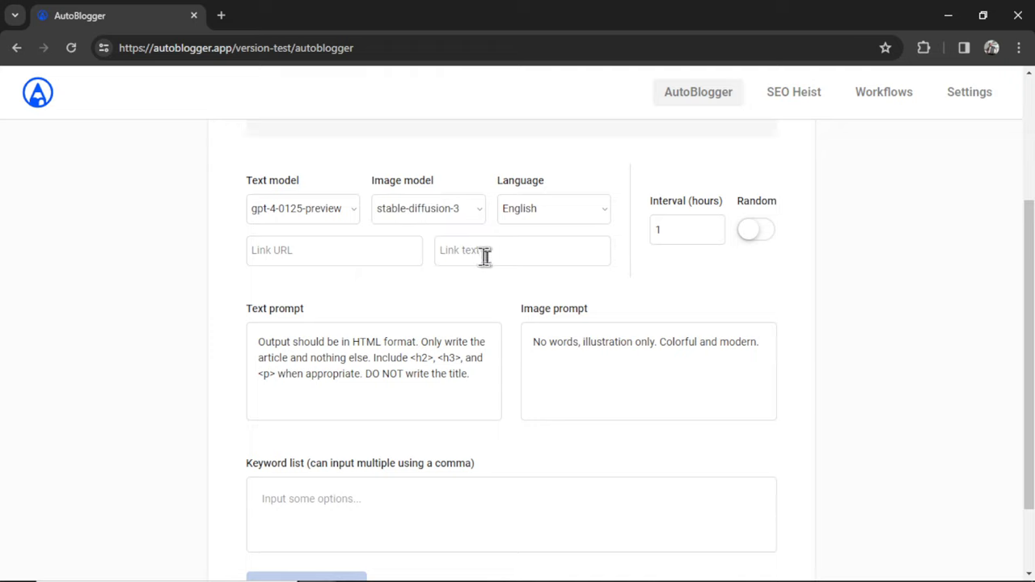
click(600, 217)
scroll(607, 283, down, 1)
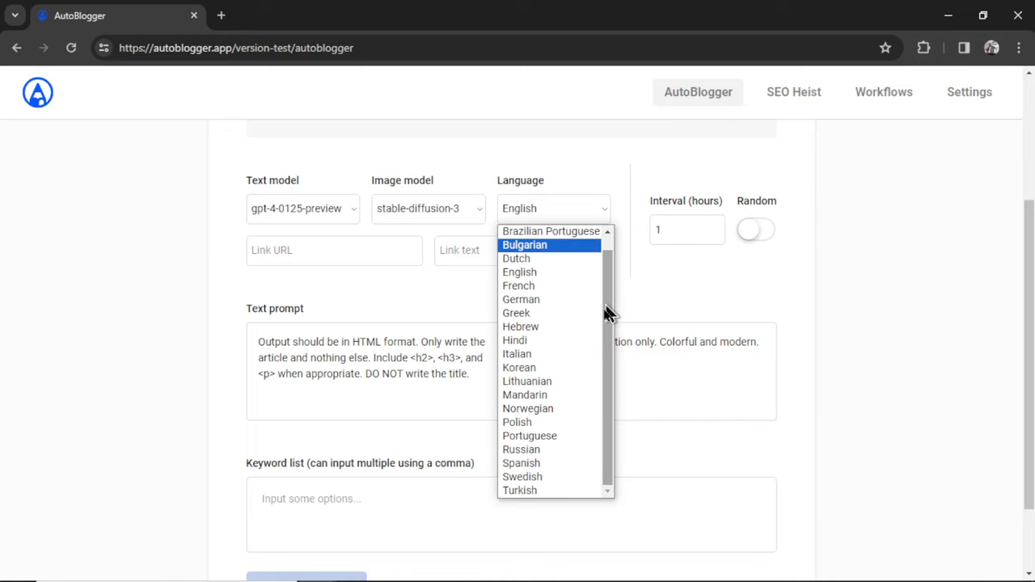
mouse_move(612, 330)
mouse_down()
mouse_move(612, 301)
mouse_move(608, 310)
mouse_up()
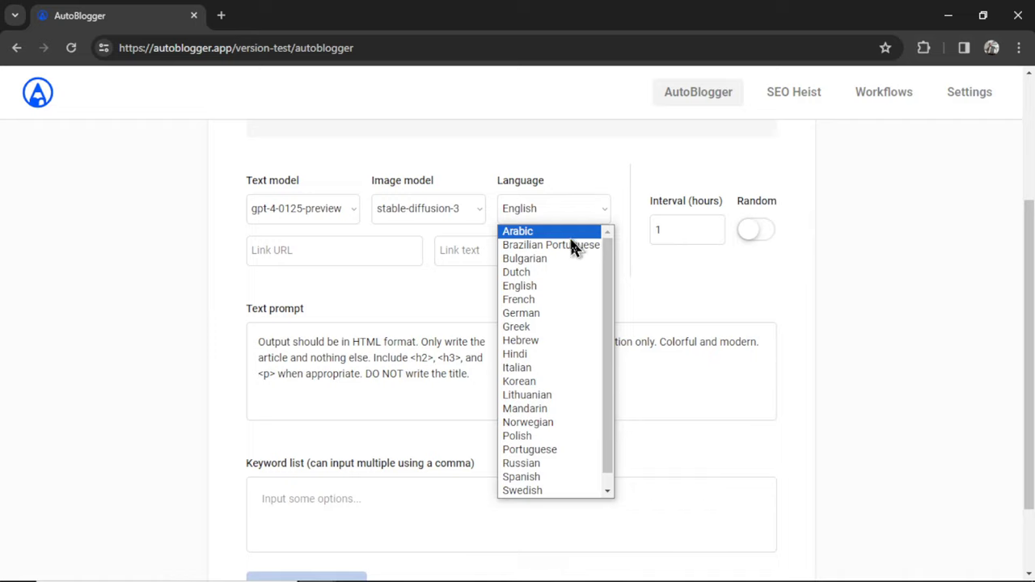
click(562, 286)
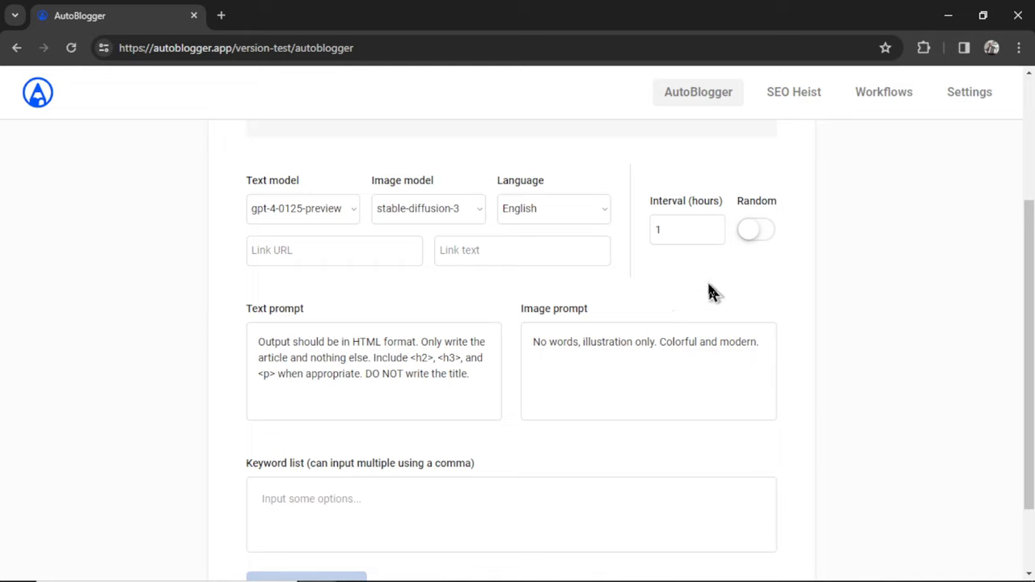
Set the posting interval to 6 hours with random posting times
double_click(695, 232)
text(6)
click(756, 233)
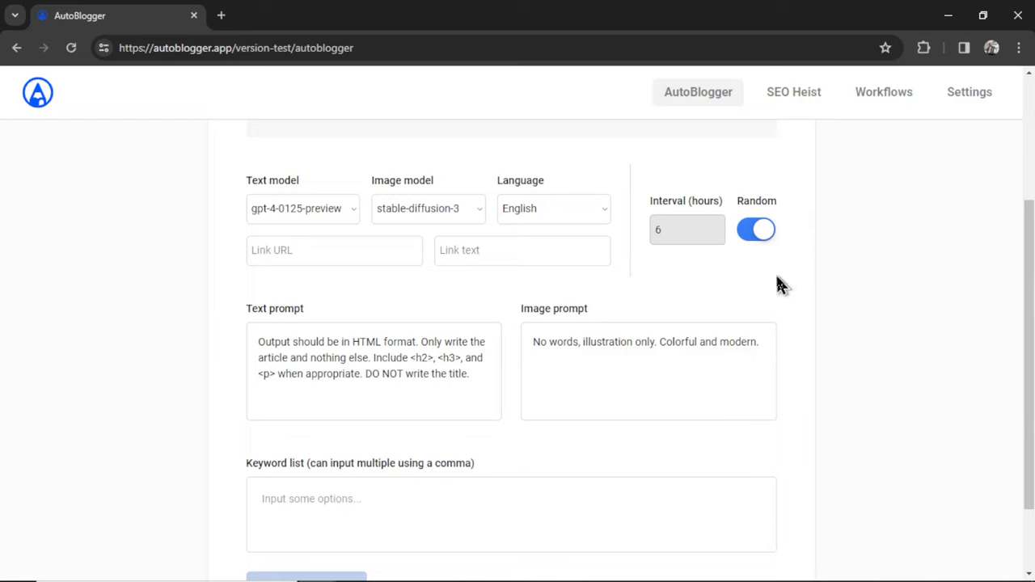
Add an espn.com link with the text 'Check out the latest sports scores'
click(572, 258)
click(391, 254)
text(espn.com)
click(514, 255)
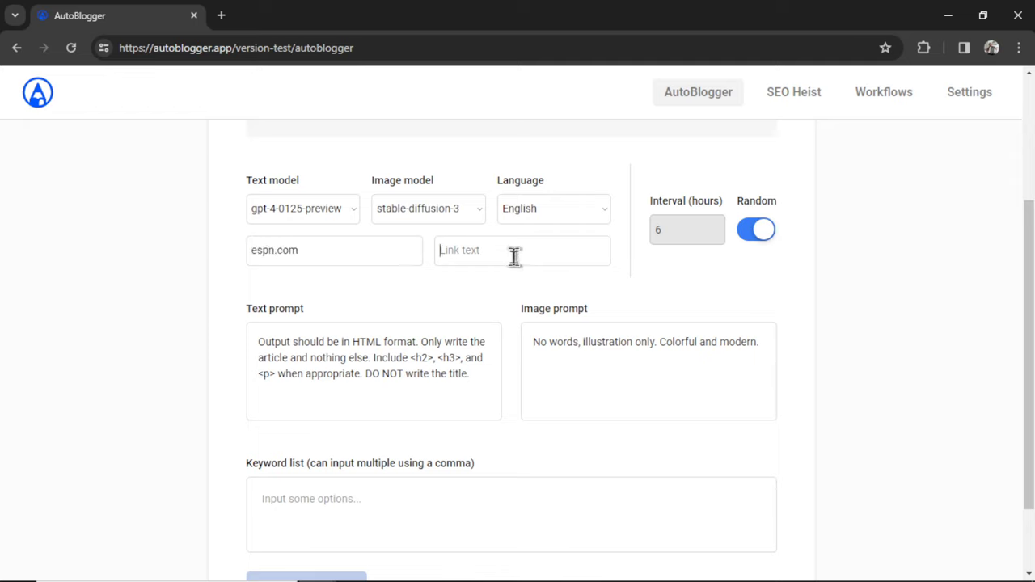
click(534, 286)
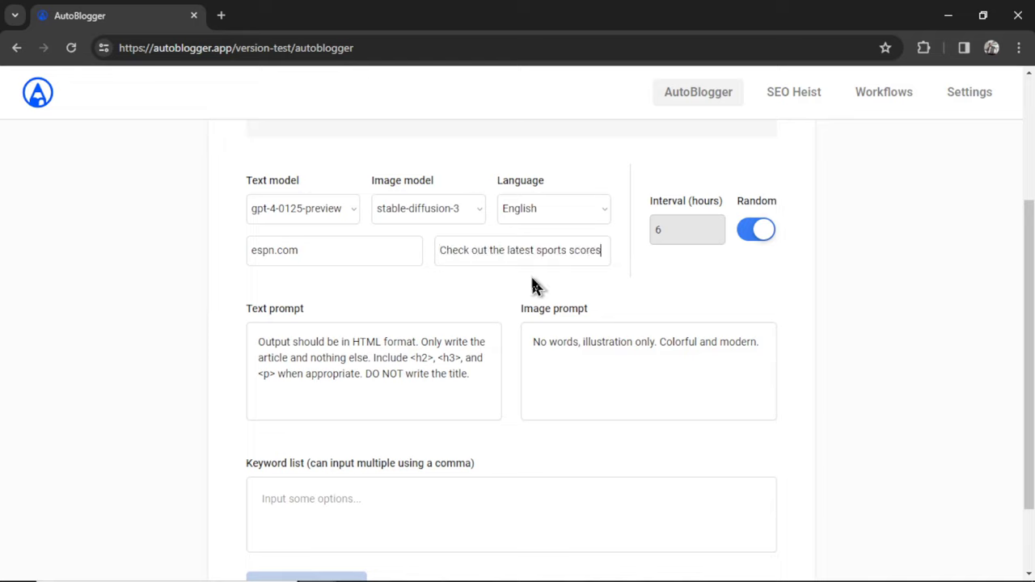
drag(437, 247, 596, 246)
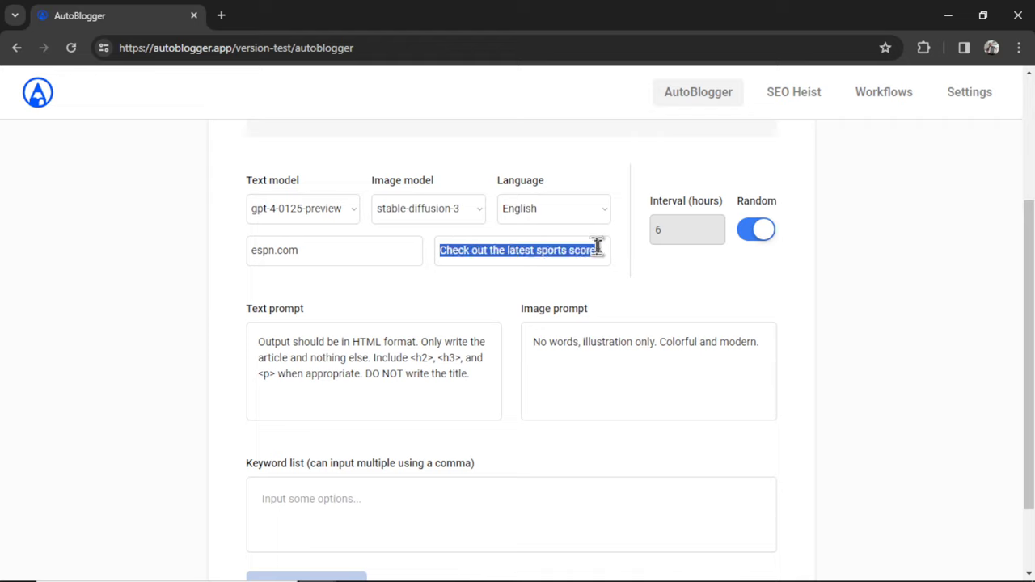
drag(349, 252, 241, 254)
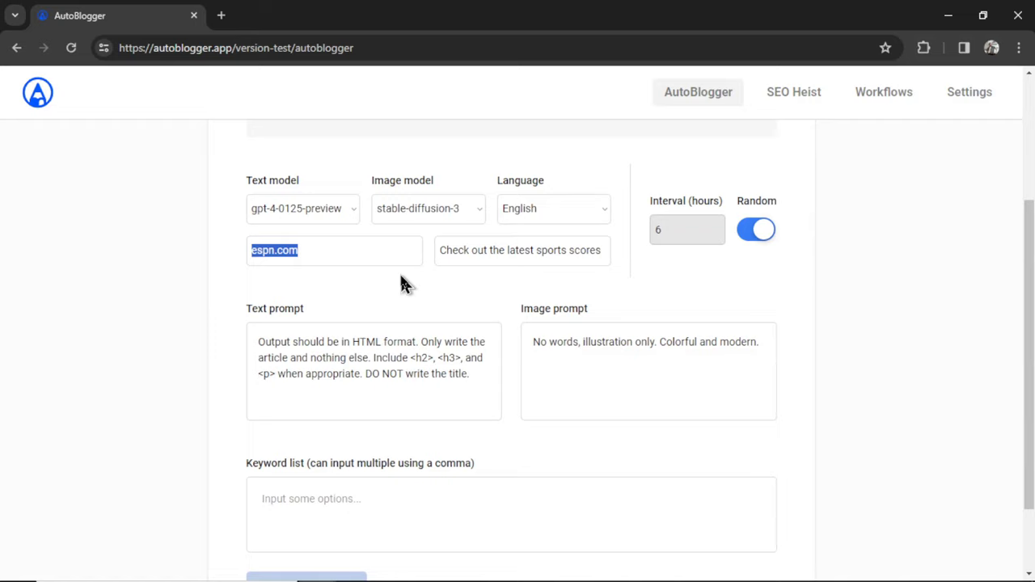
scroll(598, 396, down, 1)
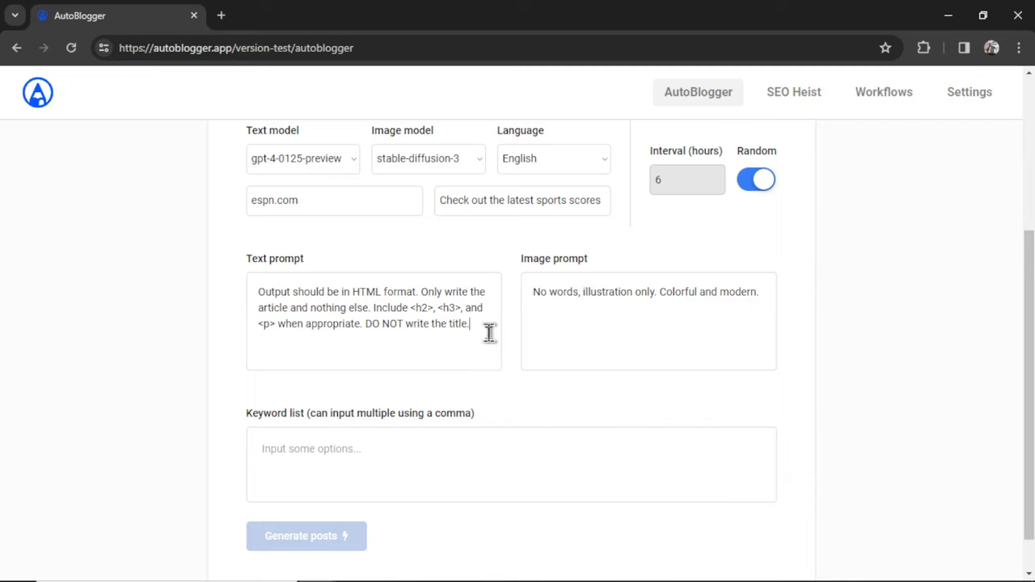
drag(488, 329, 253, 294)
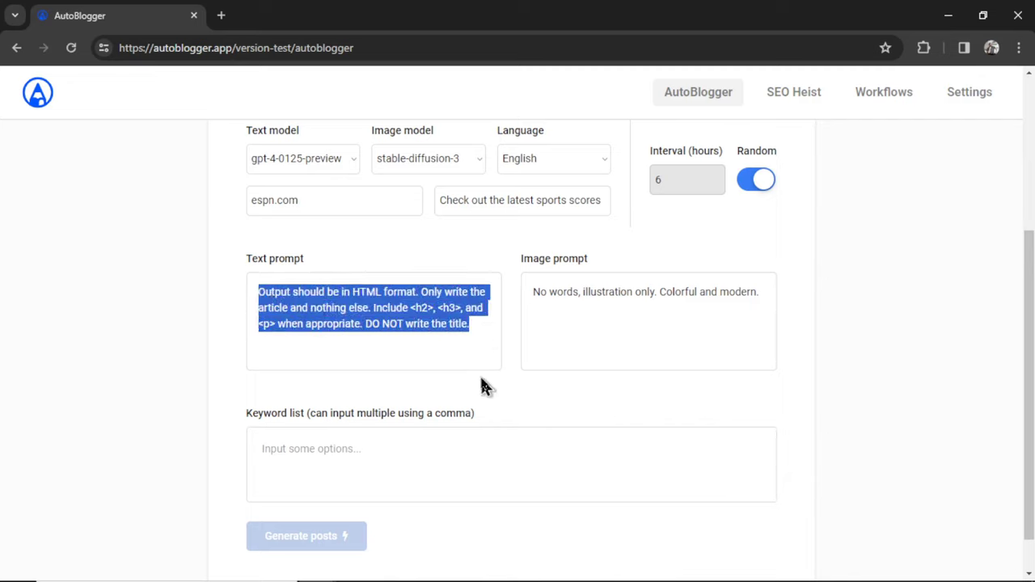
click(482, 366)
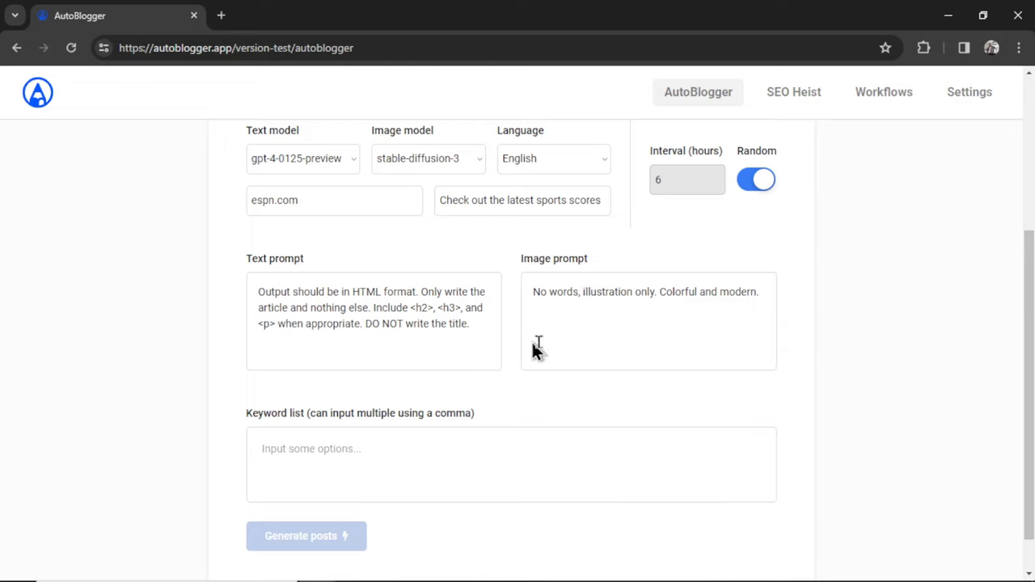
click(769, 297)
drag(535, 292, 767, 296)
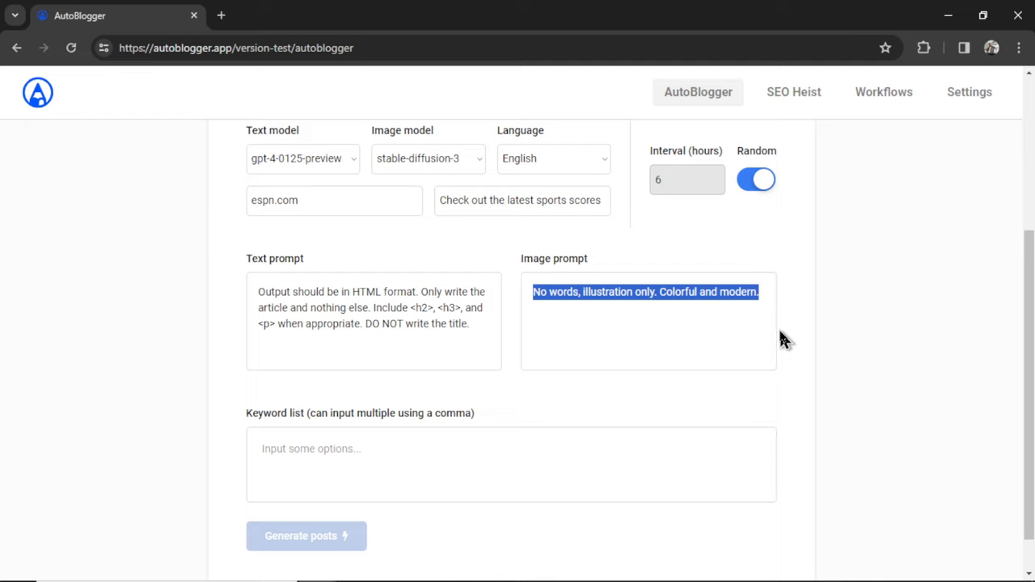
drag(634, 292, 586, 296)
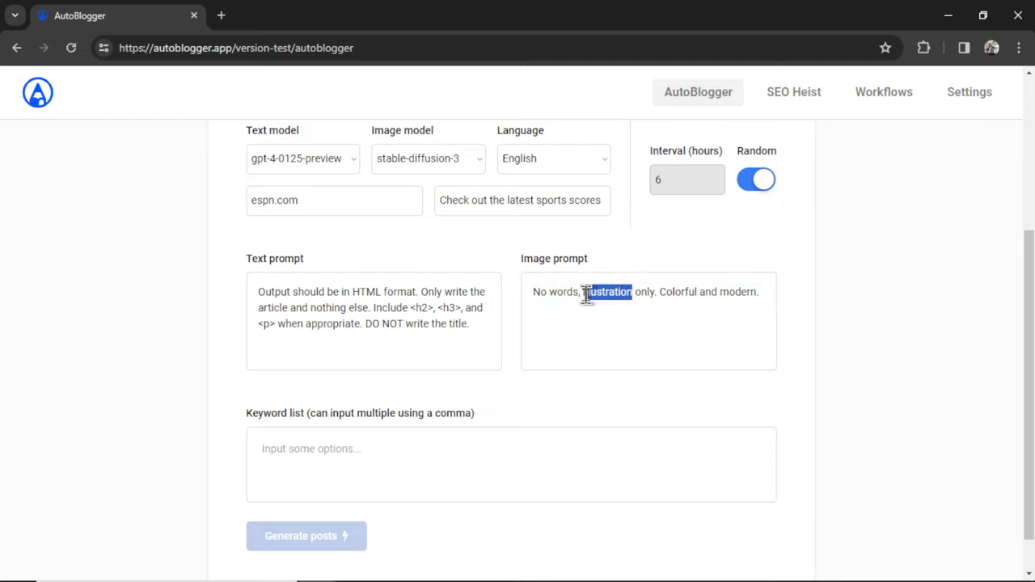
text(photo)
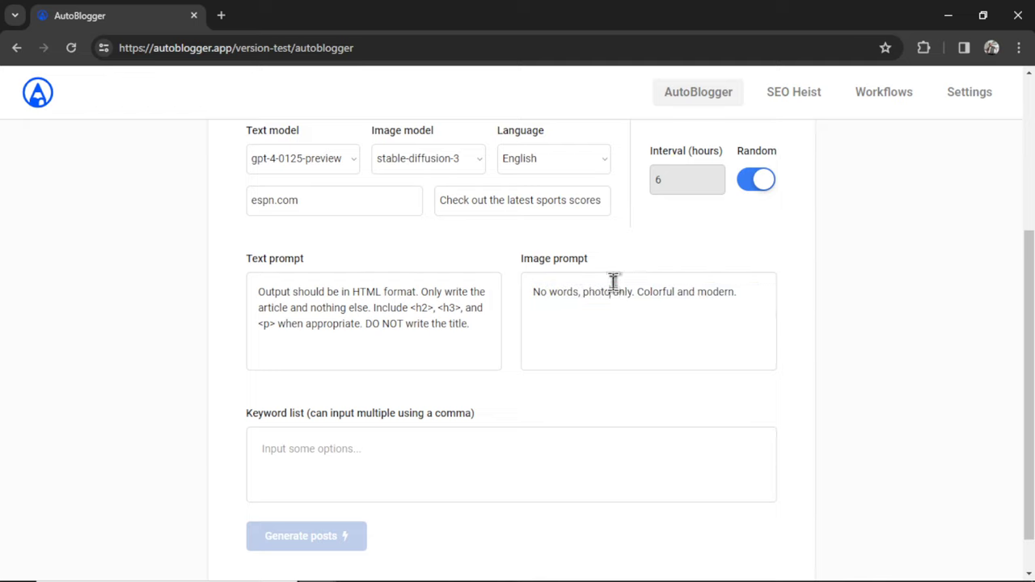
text(realism)
click(685, 322)
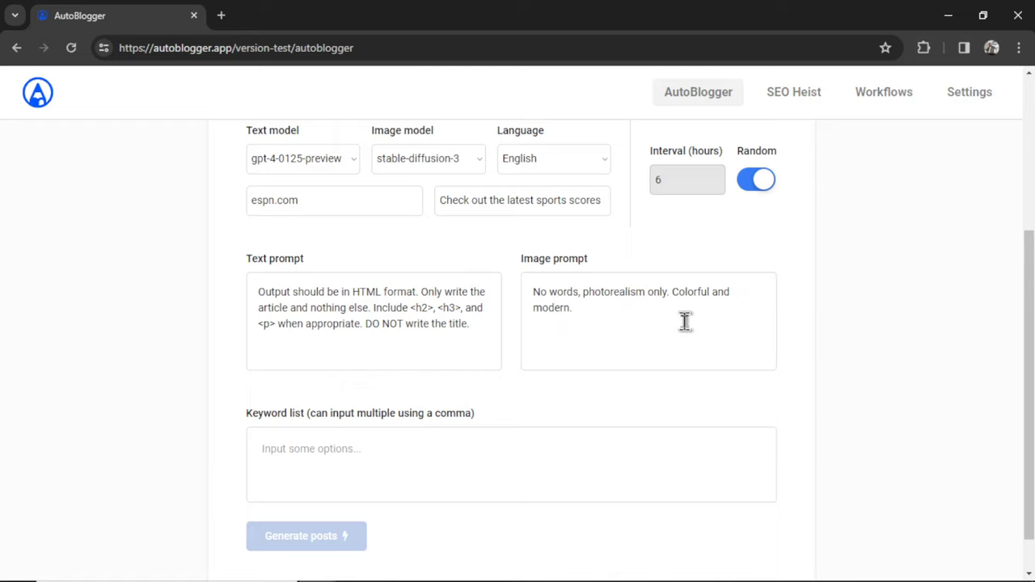
key(ctrl+z)
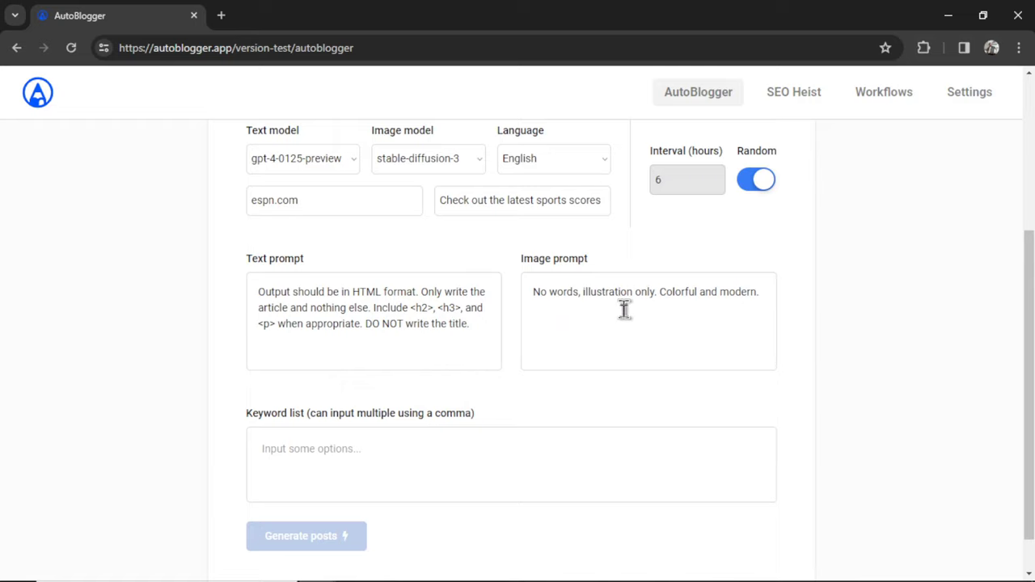
scroll(512, 444, down, 1)
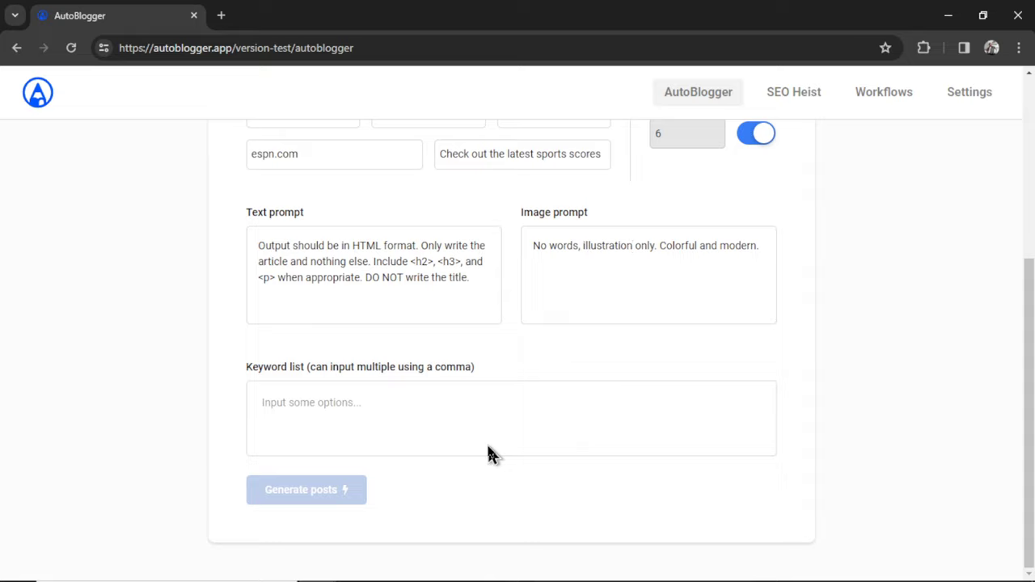
Enter banana, apple, mango and pear as separate keyword tags
click(409, 403)
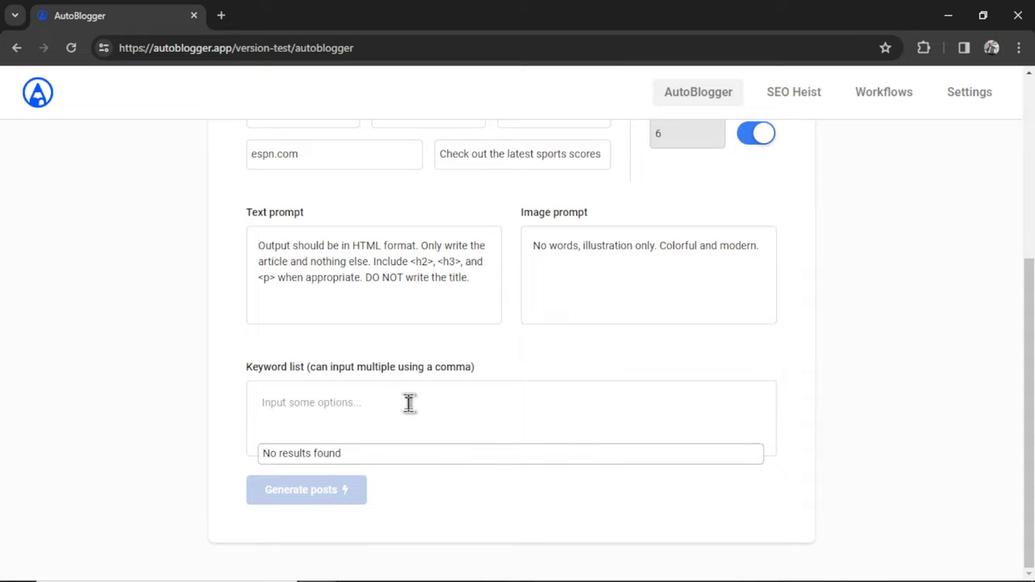
text(banana)
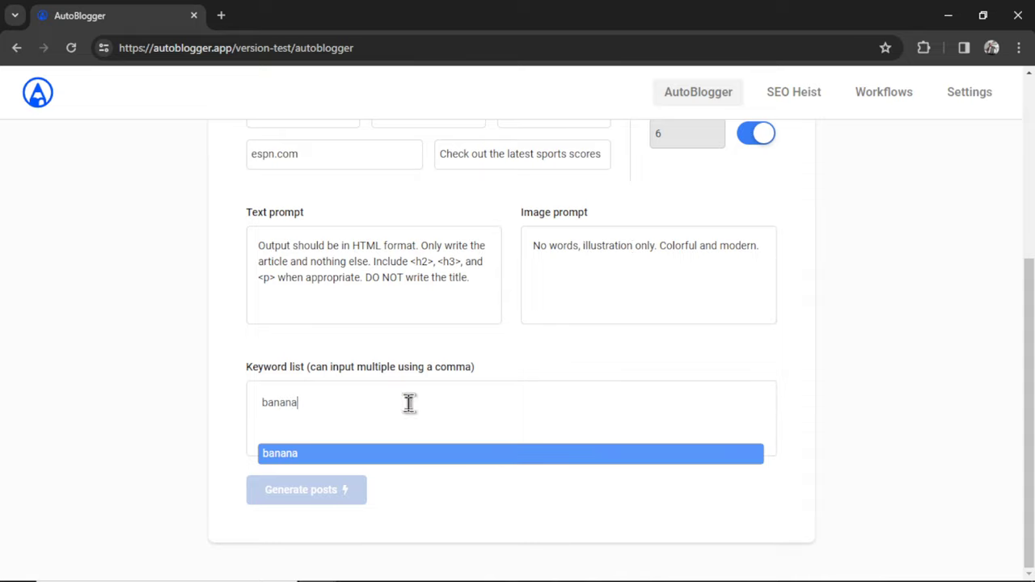
key(Return)
text(appl)
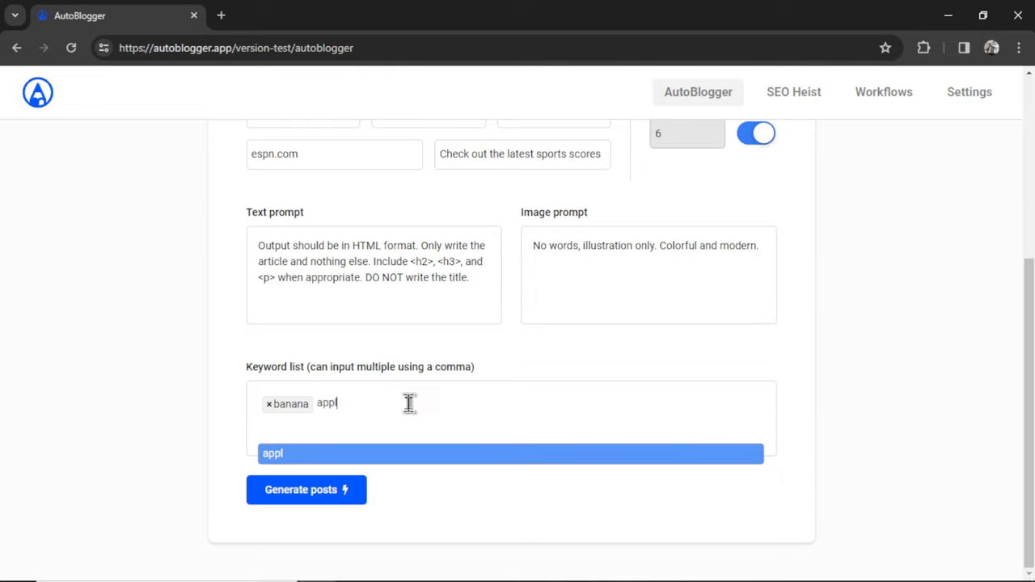
text(e)
key(Return)
text(mango)
key(Return)
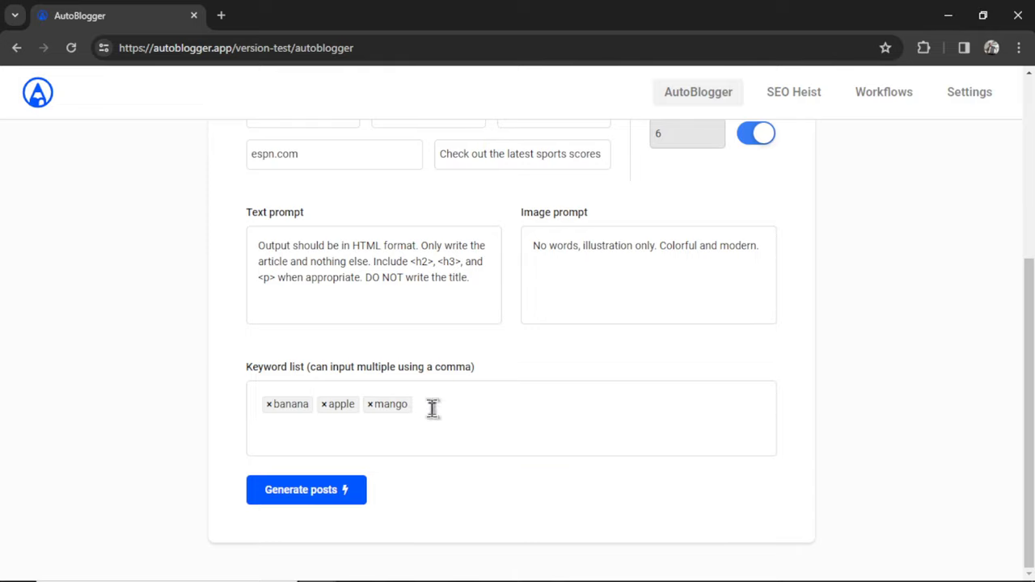
text(pear)
key(Return)
Generate the posts and dismiss the 'AI articles have been scheduled' alert
click(335, 496)
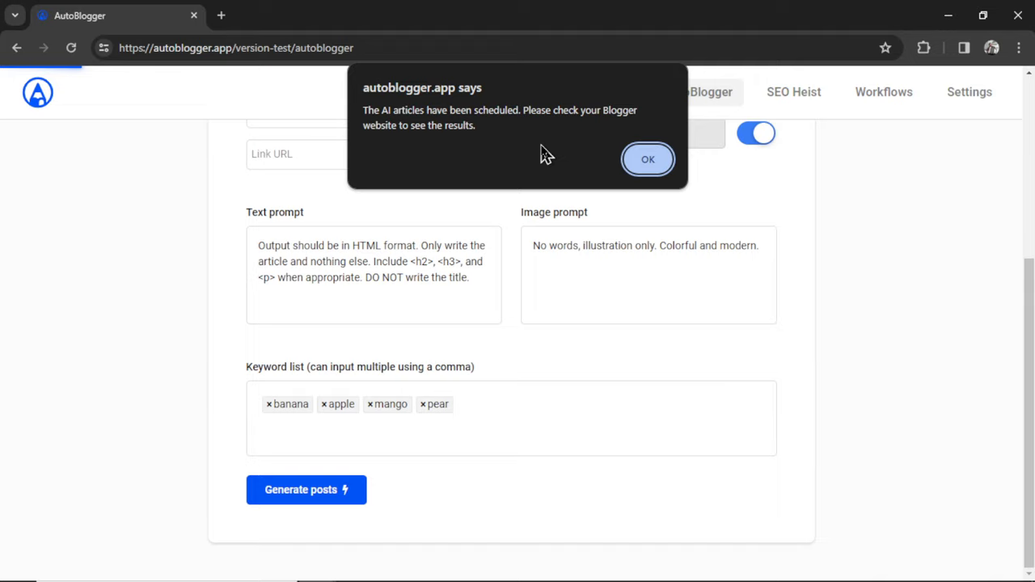
click(639, 164)
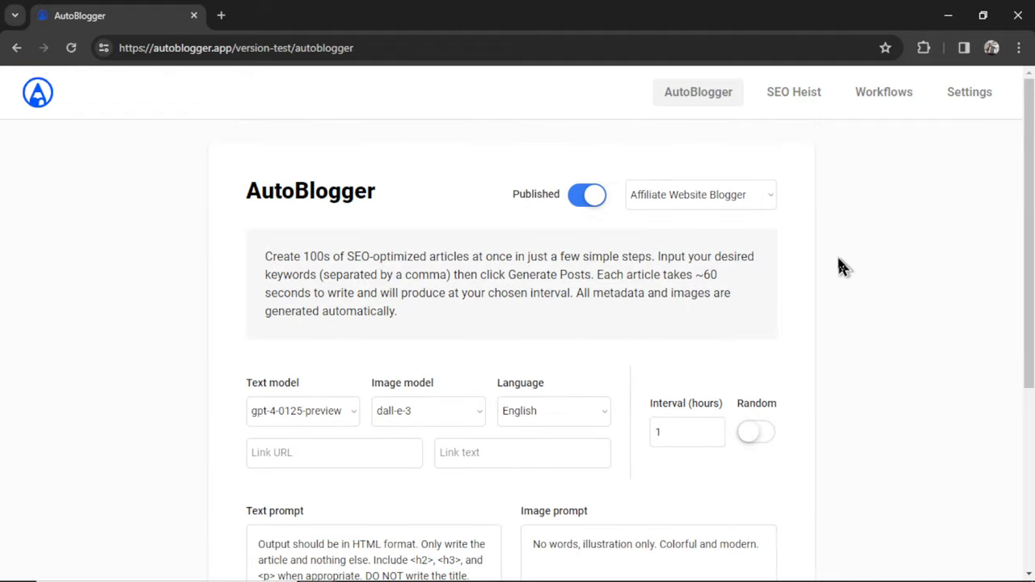
Open Workflows and view details of the newest banana, apple, mango, pear workflow
click(890, 99)
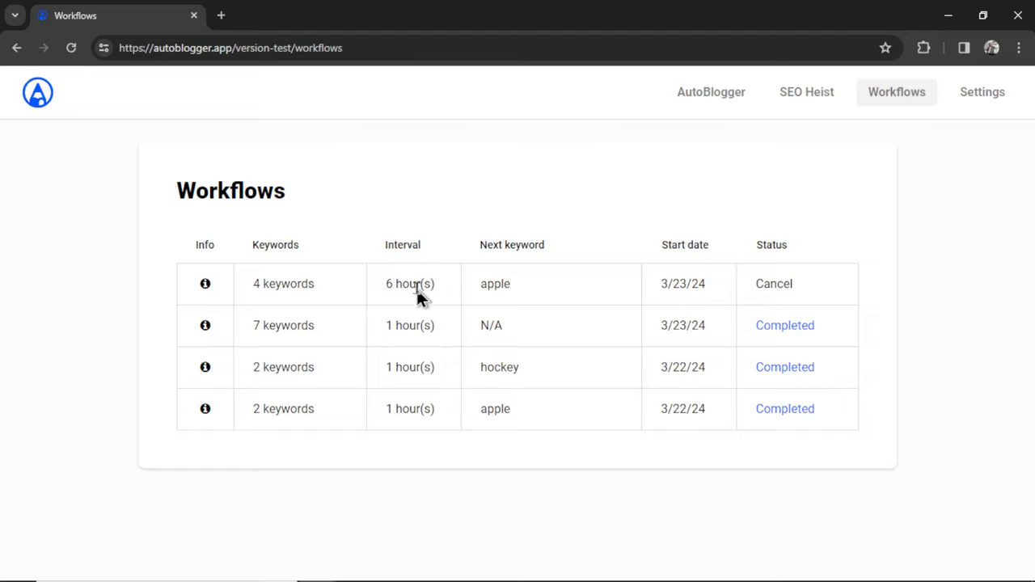
click(206, 285)
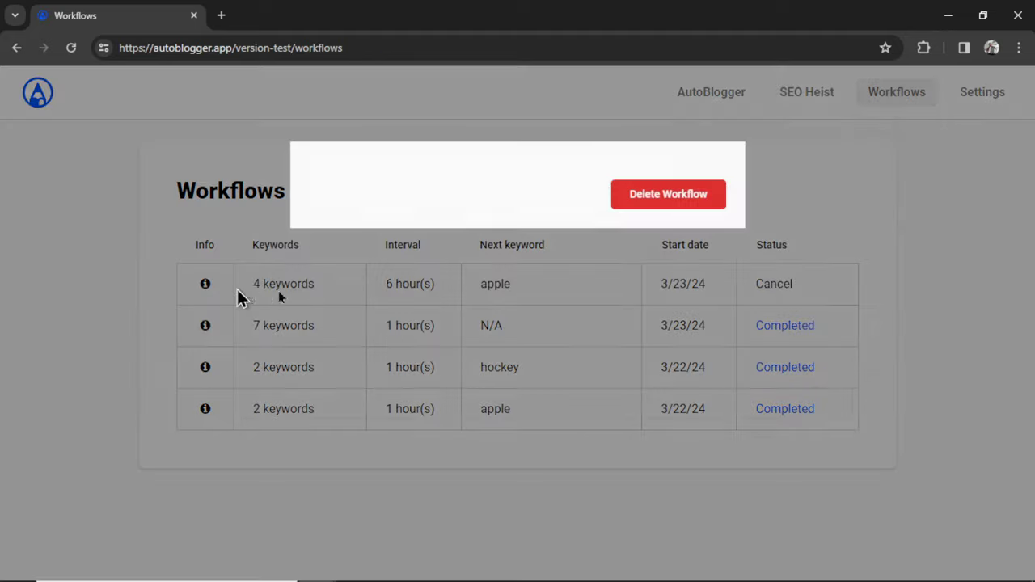
scroll(542, 277, down, 1)
drag(515, 506, 366, 508)
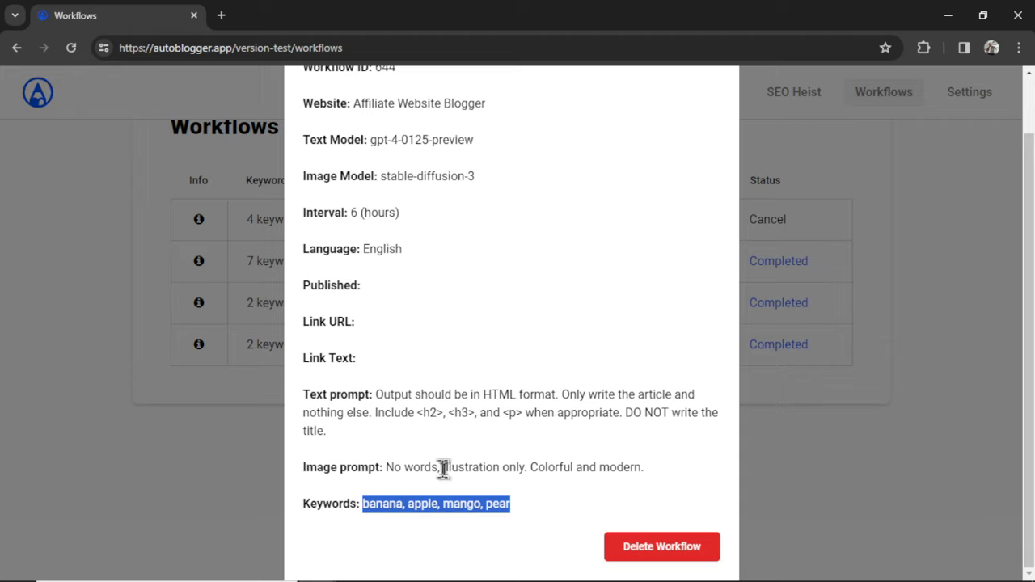
scroll(483, 448, up, 1)
drag(352, 276, 550, 289)
click(477, 239)
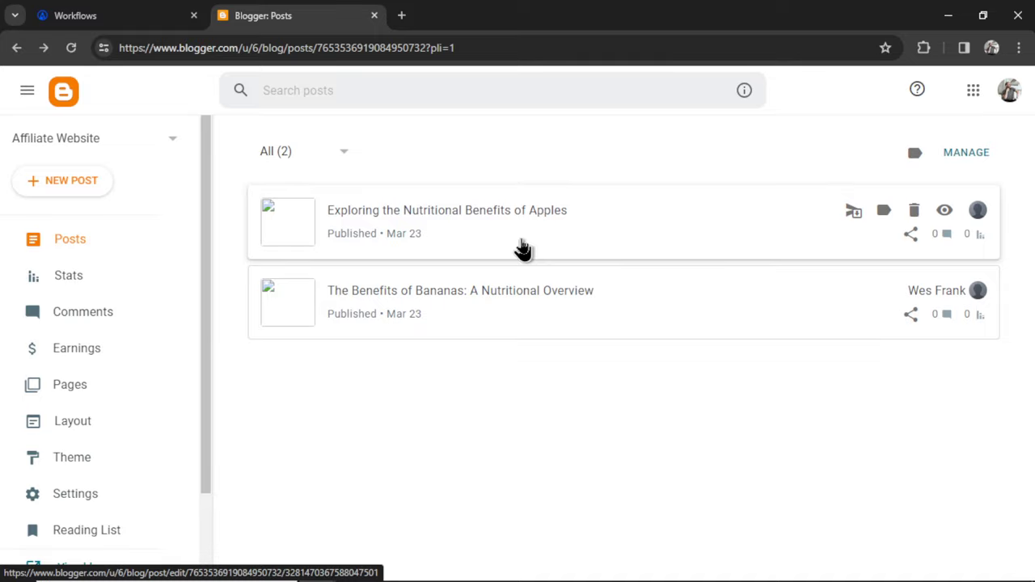
Open the Bananas post, then the Apples post, in Blogger's editor and scroll through each
click(586, 316)
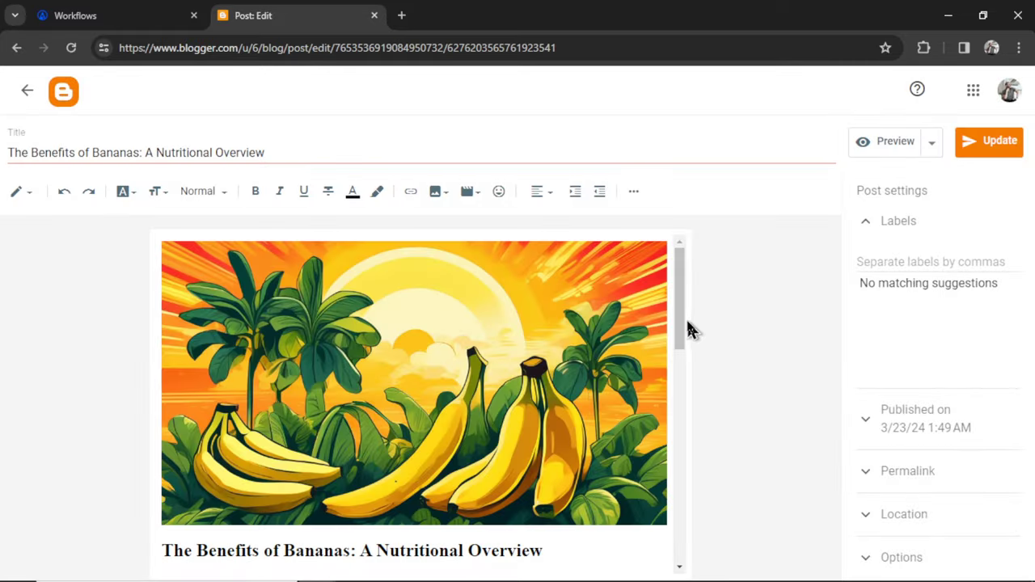
drag(687, 319, 687, 526)
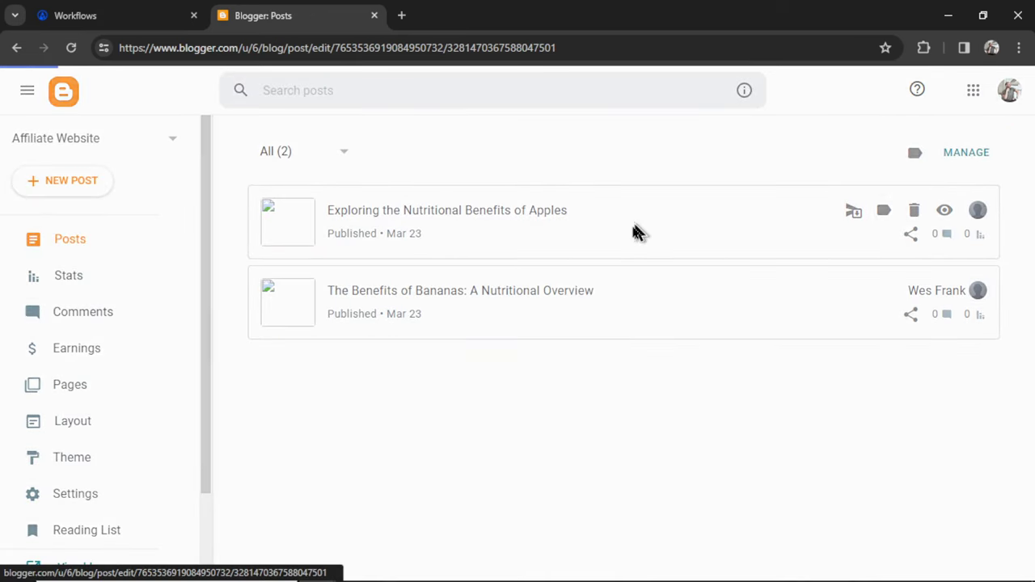
click(636, 231)
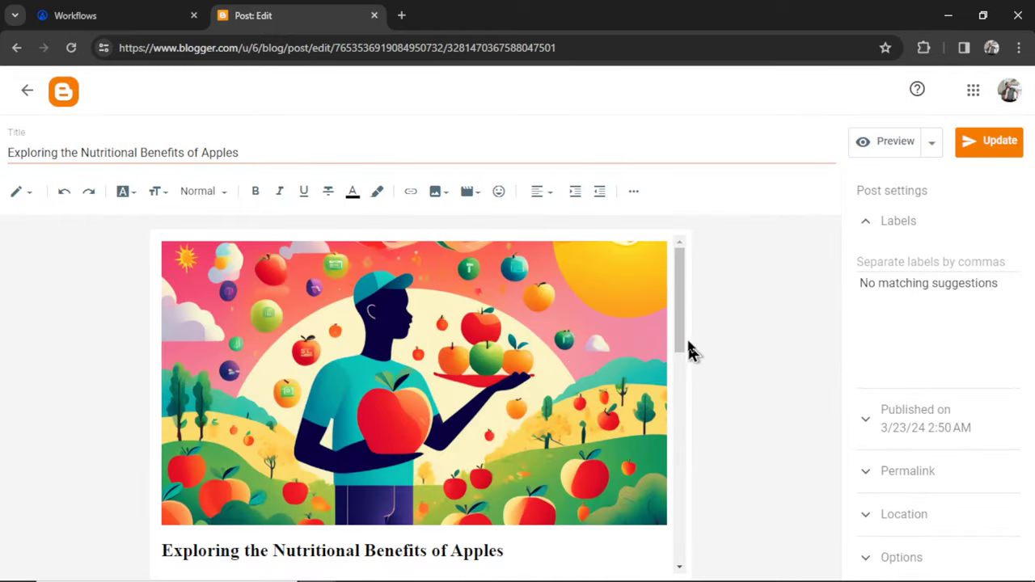
drag(682, 309, 685, 494)
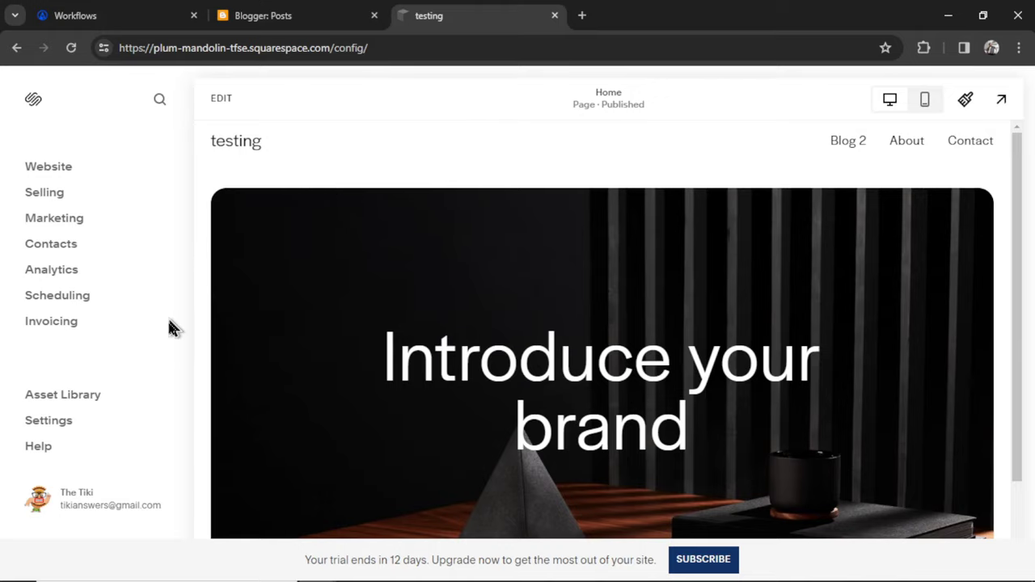
Go to Settings > Import & Export Content and choose Blogger as the import source
click(63, 425)
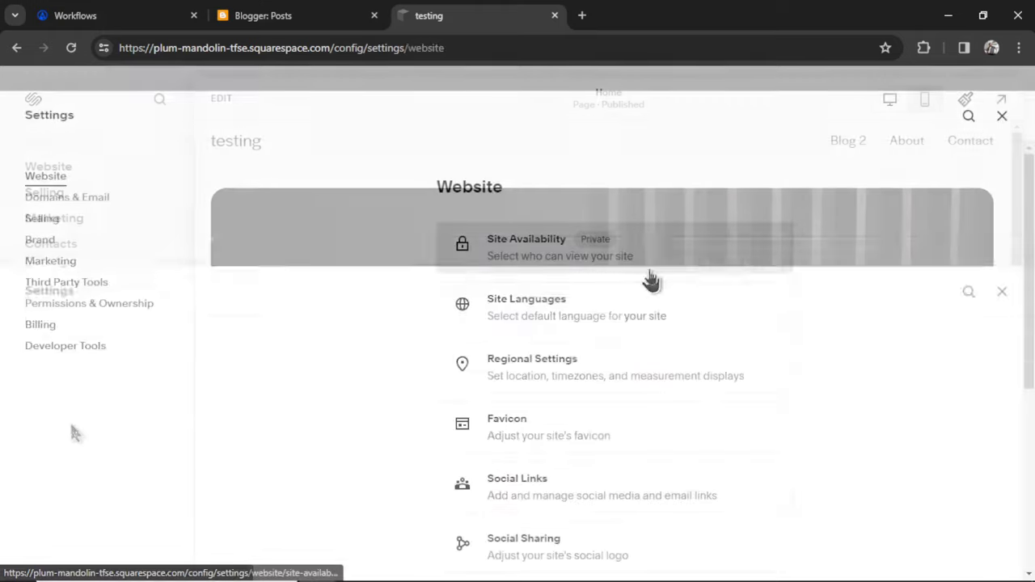
scroll(651, 287, down, 4)
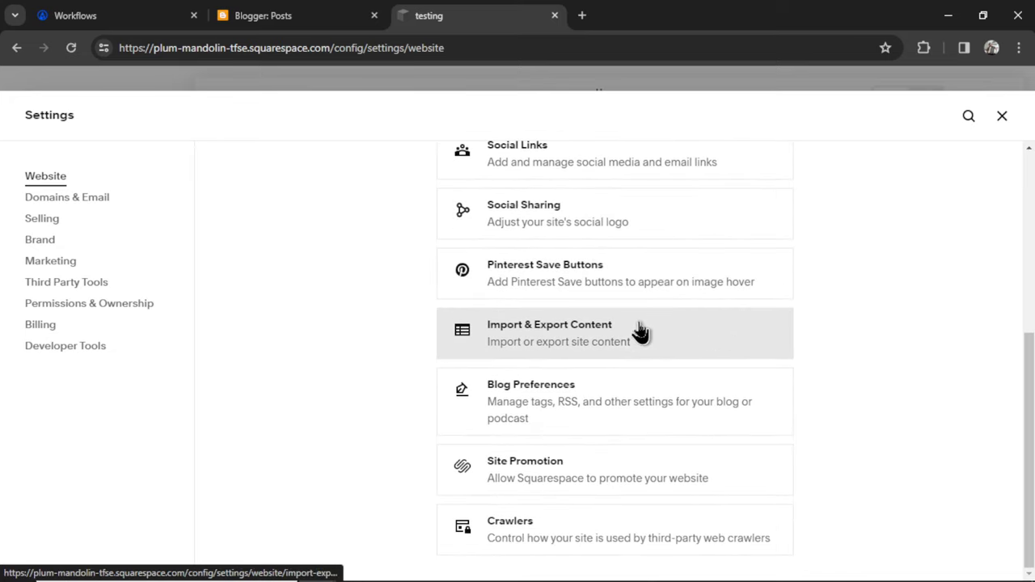
click(637, 341)
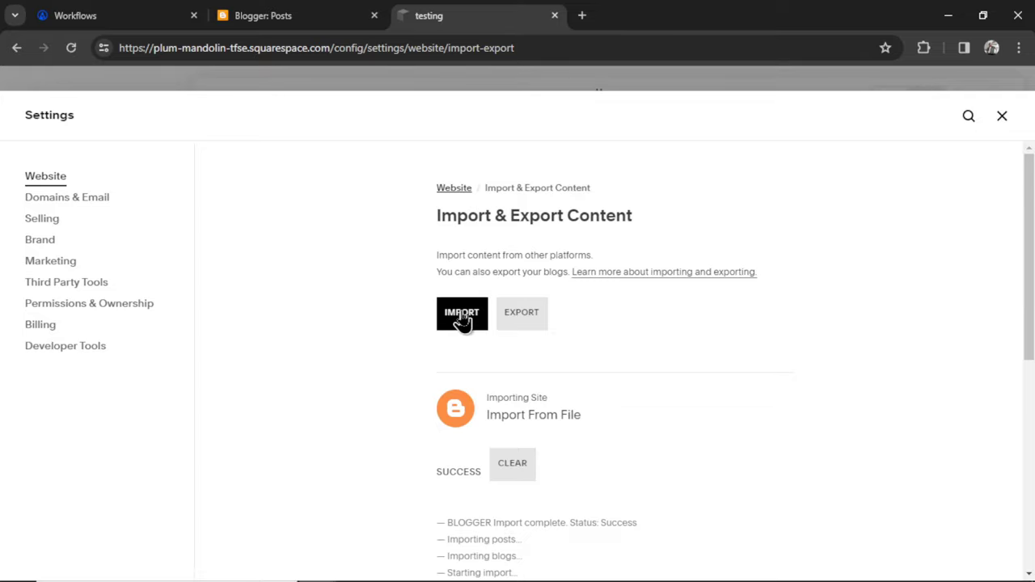
click(463, 320)
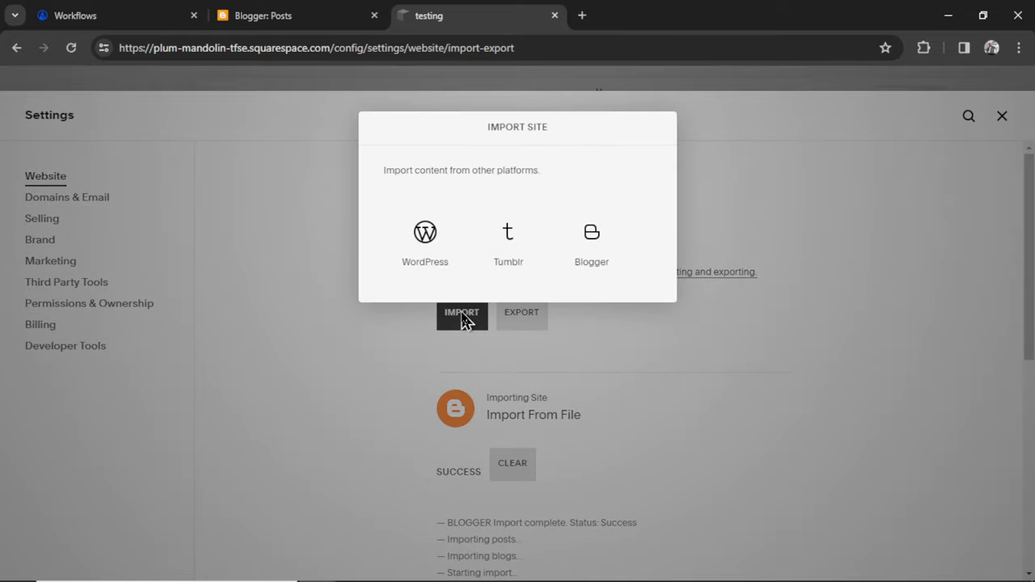
click(589, 256)
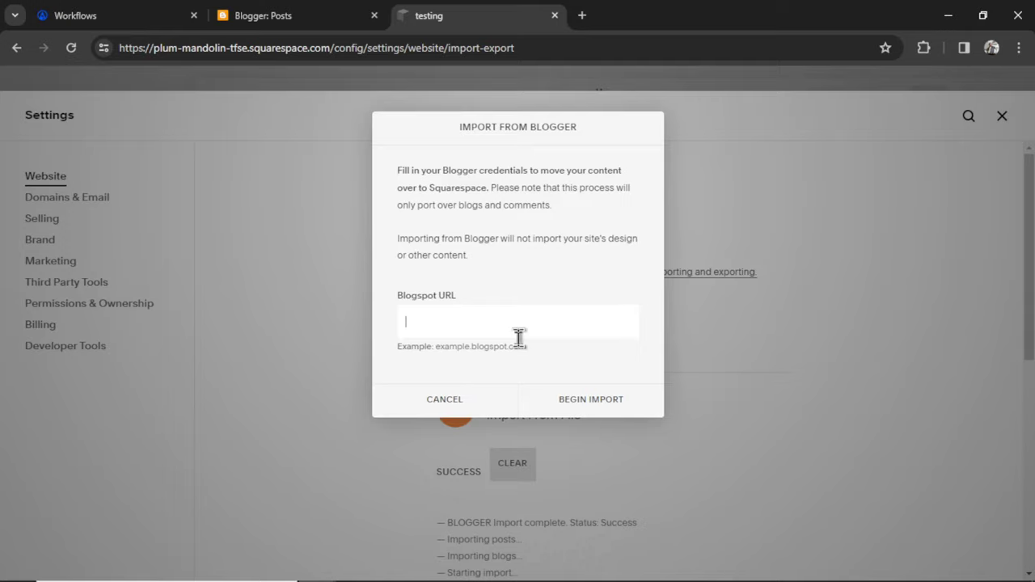
Return to Blogger's Posts list and open the live Affiliate Website blog in a new tab
click(301, 23)
scroll(205, 340, down, 2)
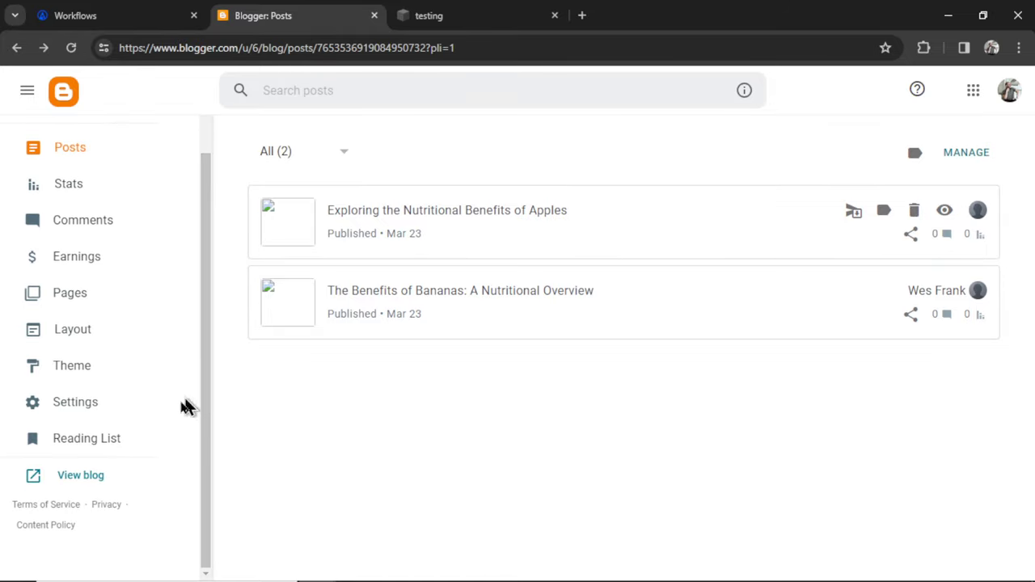
click(89, 480)
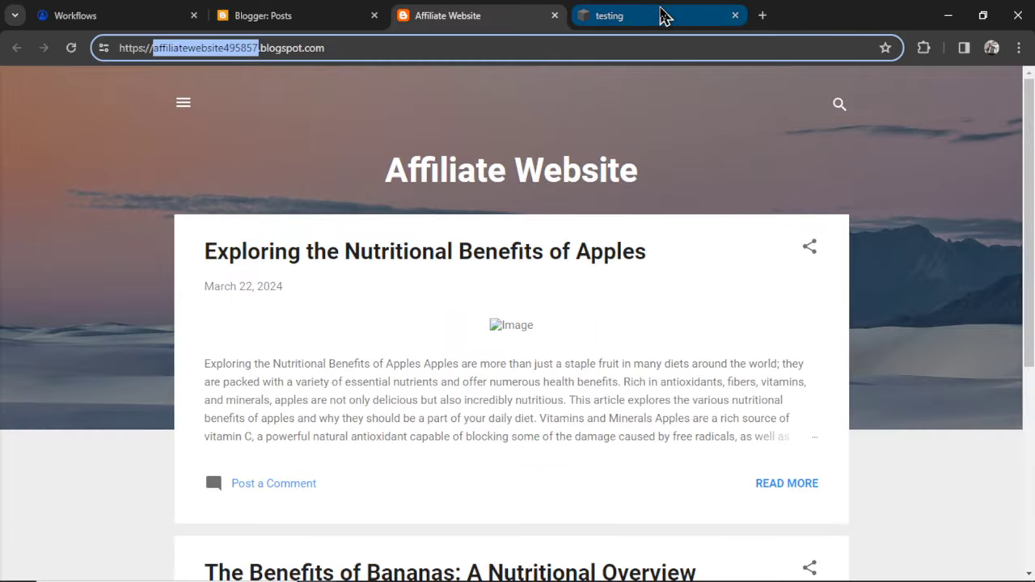
Paste the blog's blogspot address into the Squarespace Blogger import form and begin importing
click(663, 16)
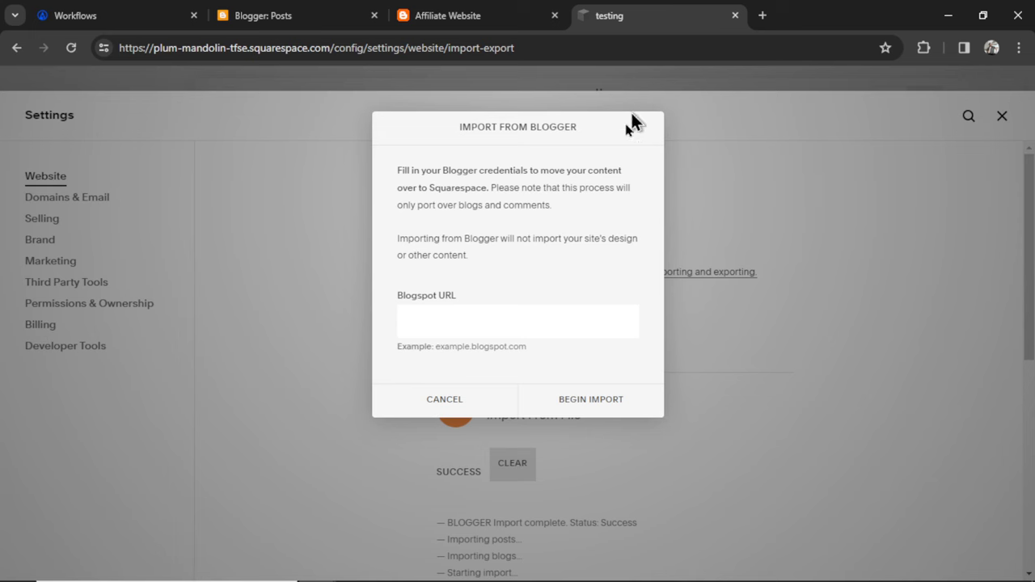
click(495, 322)
text(affiliatewebsite49587)
click(591, 405)
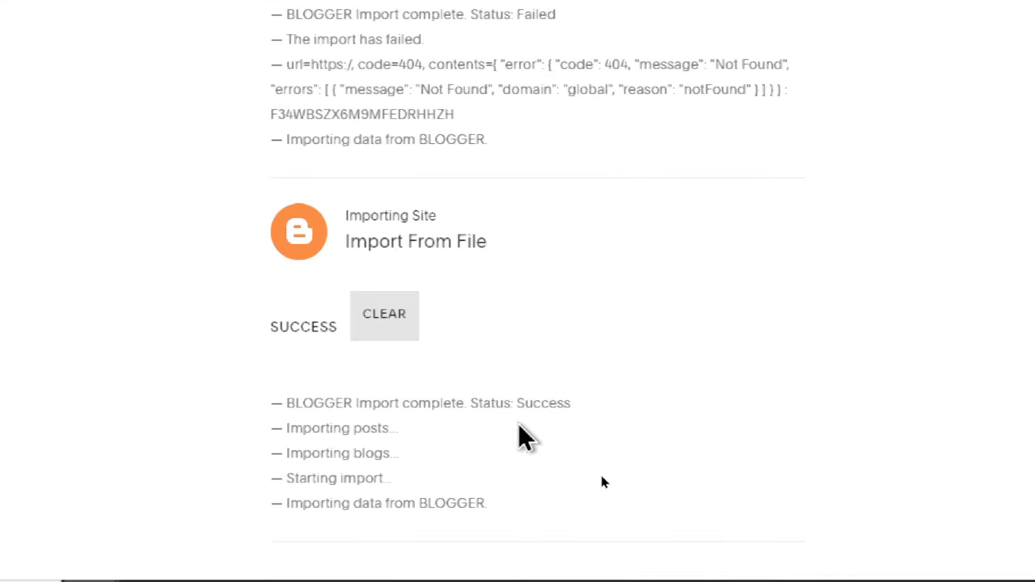
Open the imported Affiliate Website blog's posts and preview the apples article
click(1002, 115)
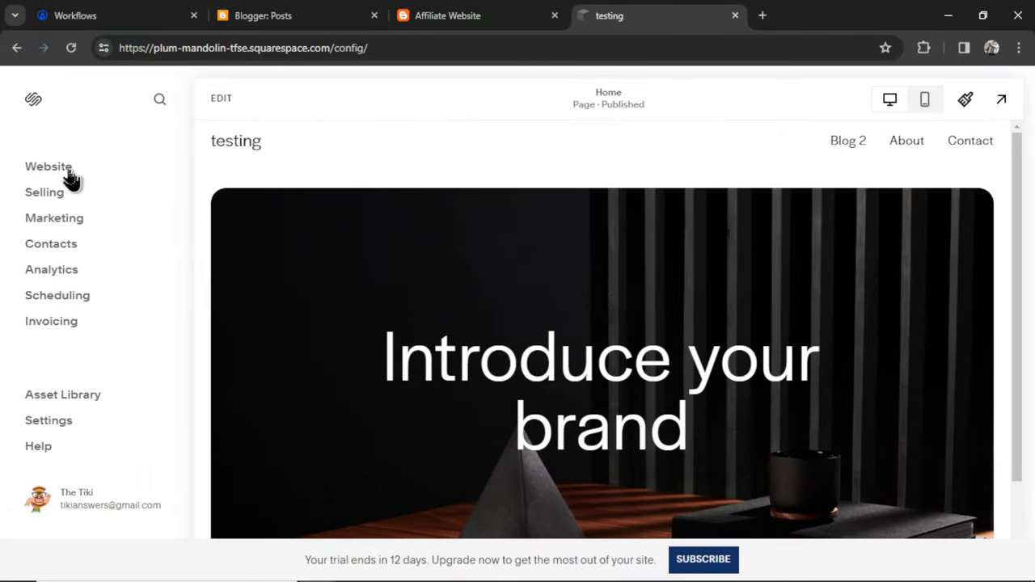
click(64, 180)
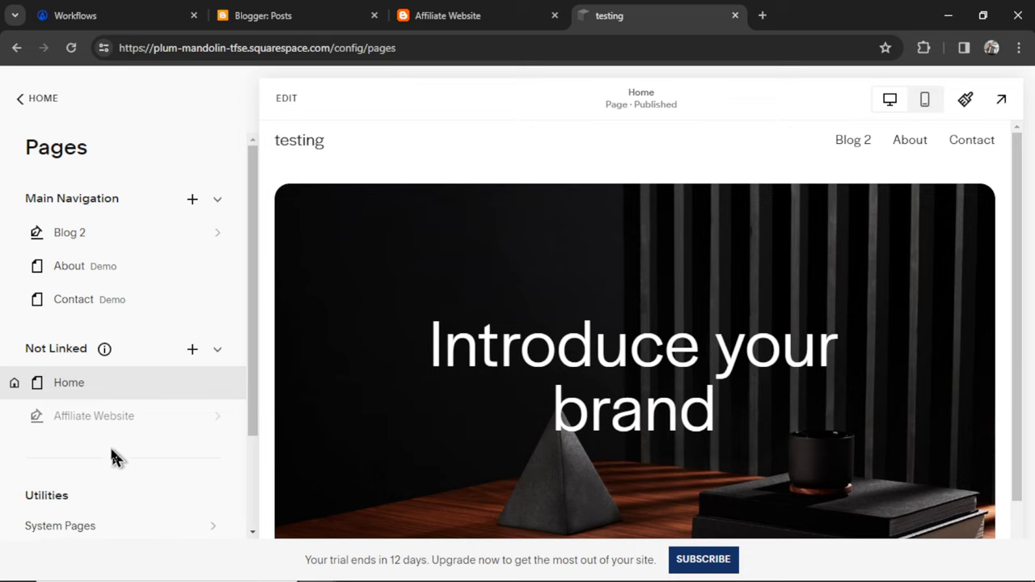
mouse_move(107, 427)
click(137, 426)
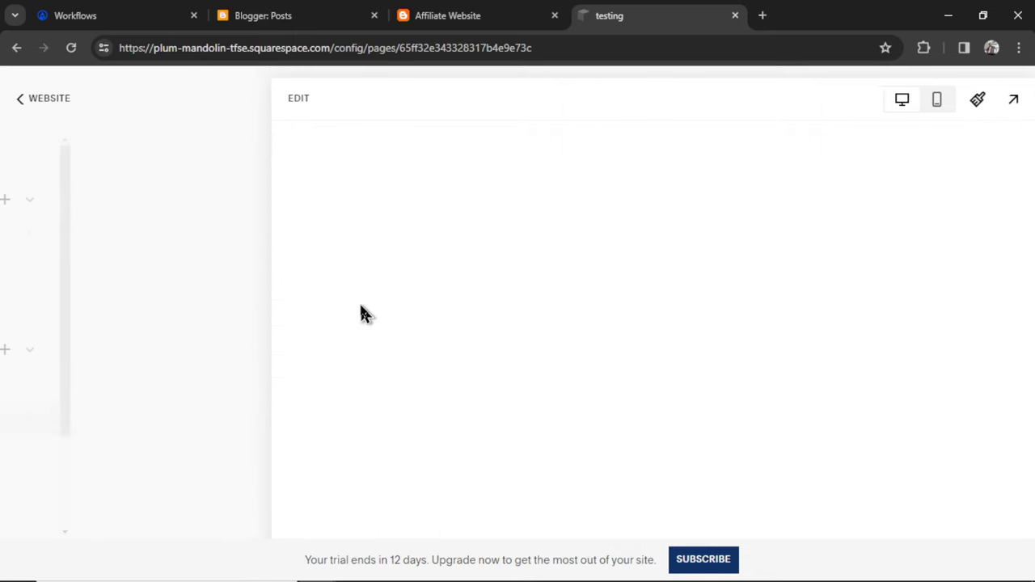
drag(1024, 185, 1023, 323)
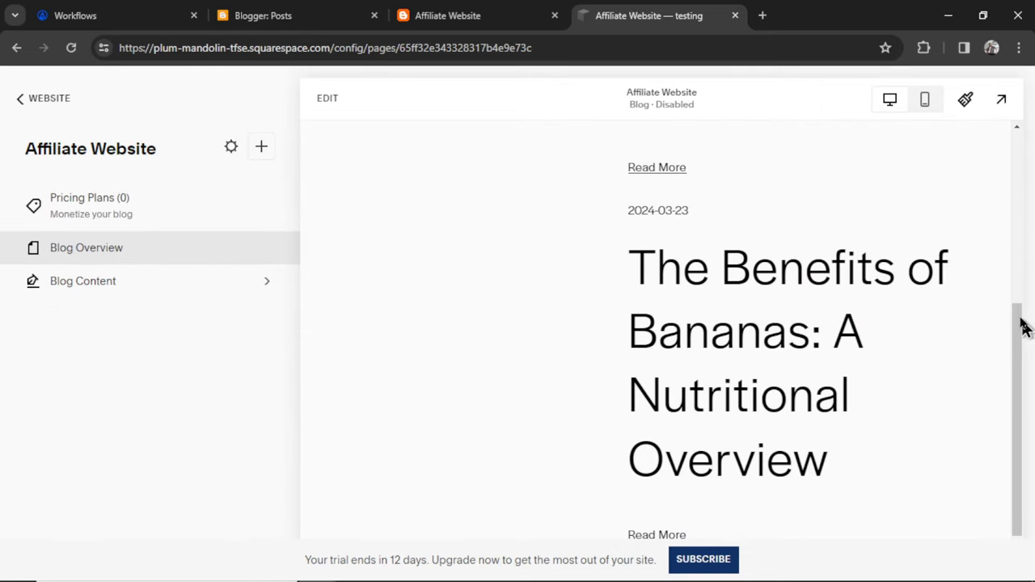
click(206, 283)
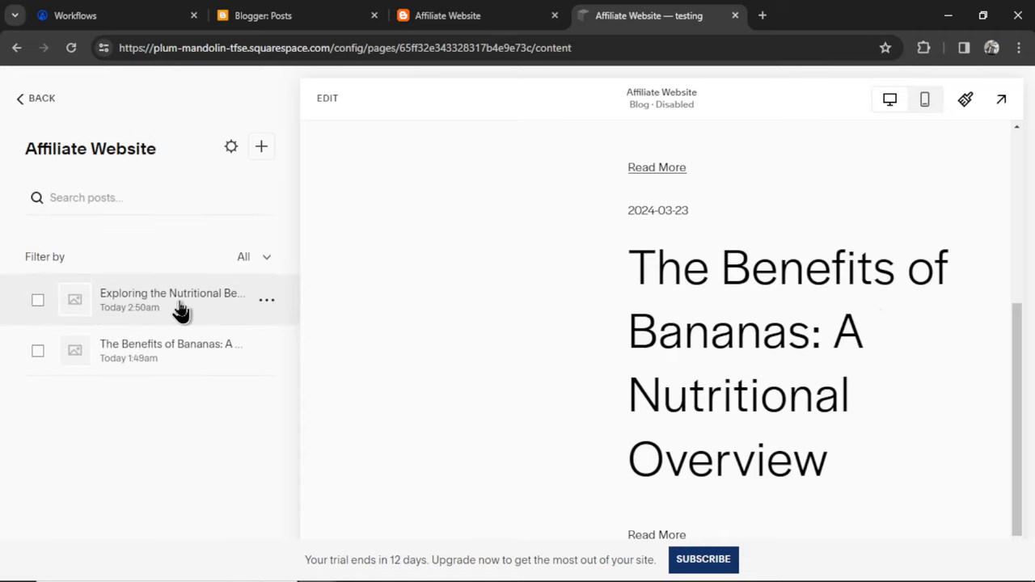
click(181, 311)
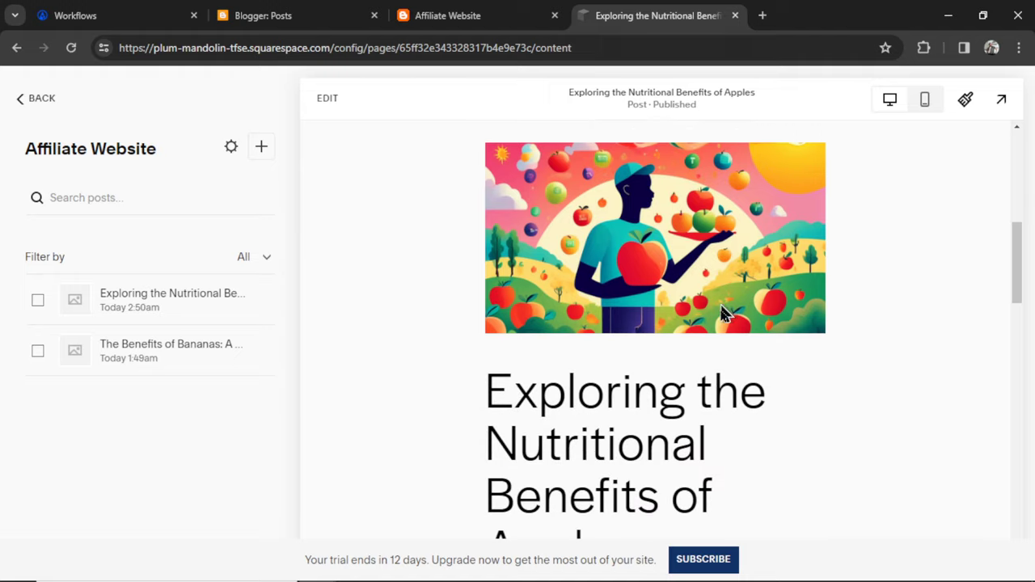
scroll(705, 259, down, 5)
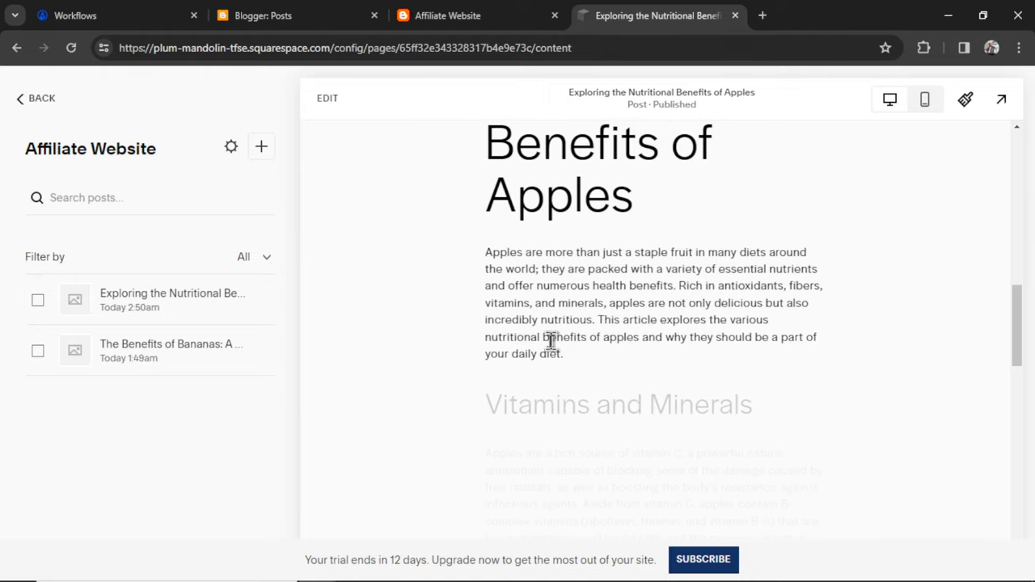
scroll(702, 326, down, 5)
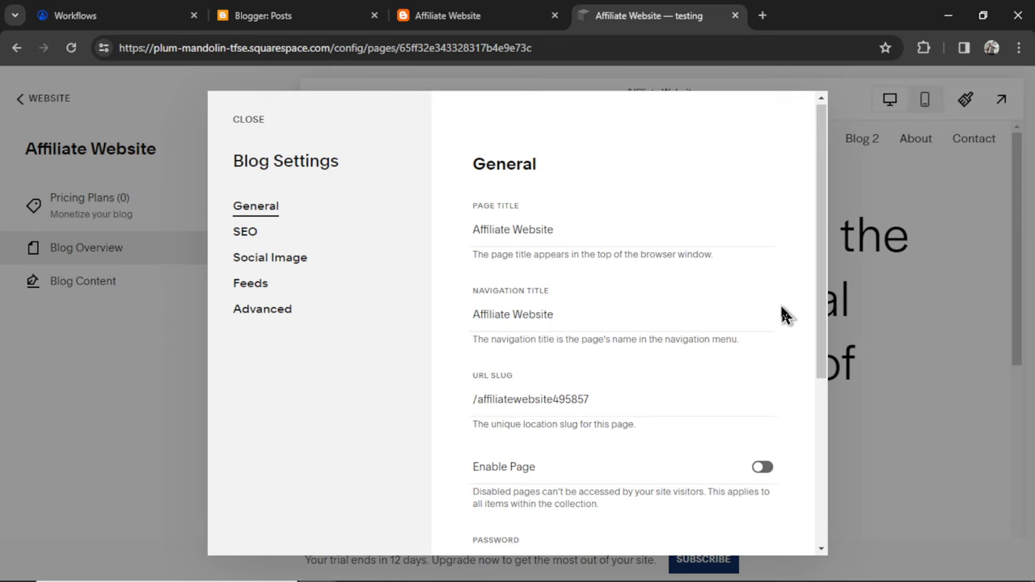
Turn on Enable Page for the Affiliate Website blog and save its settings
scroll(783, 317, down, 1)
click(761, 366)
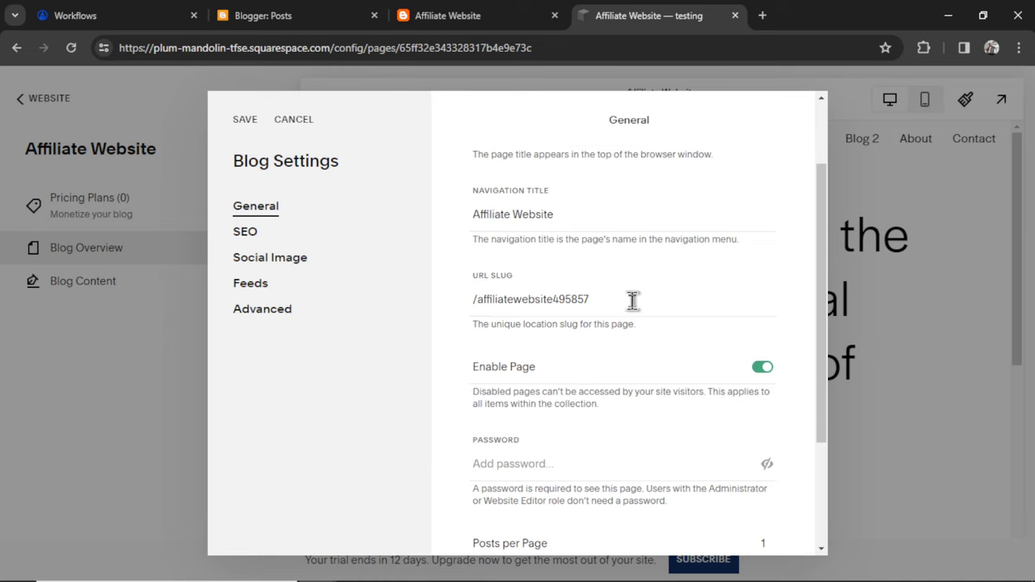
scroll(679, 303, up, 1)
click(245, 122)
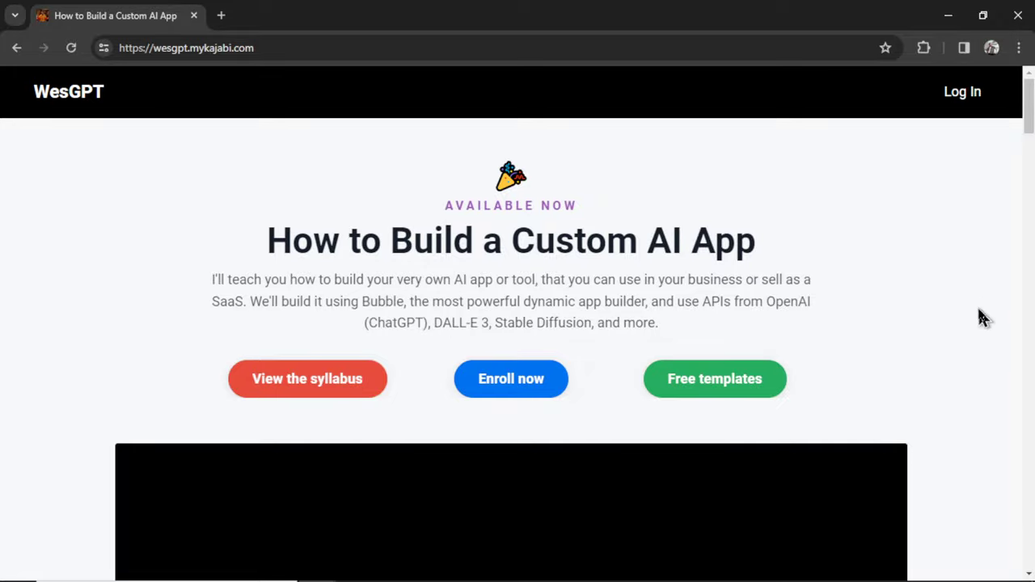
Jump to the course syllabus and scroll to see Freebies and Modules 1–6
click(310, 387)
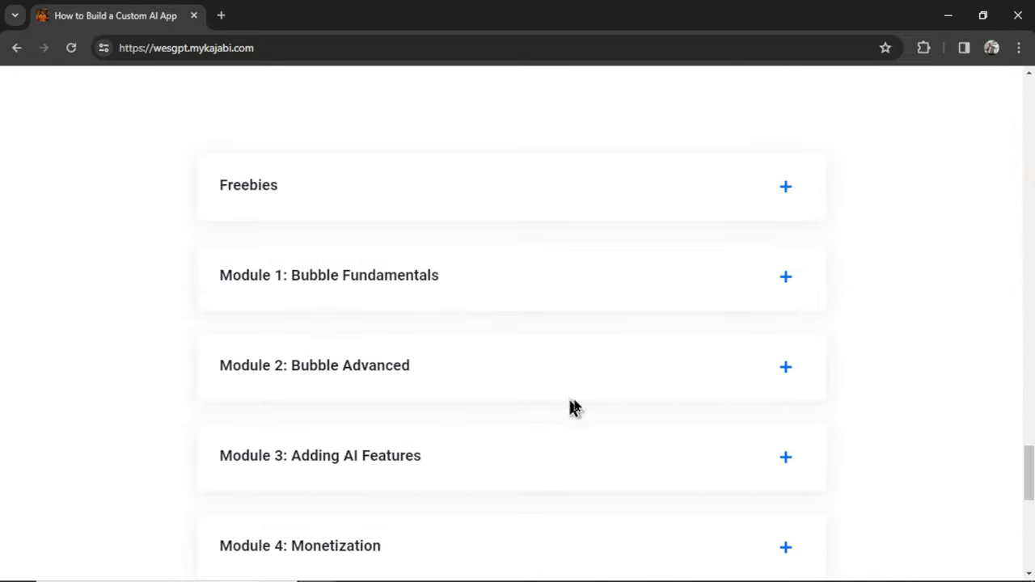
drag(1030, 469, 1031, 486)
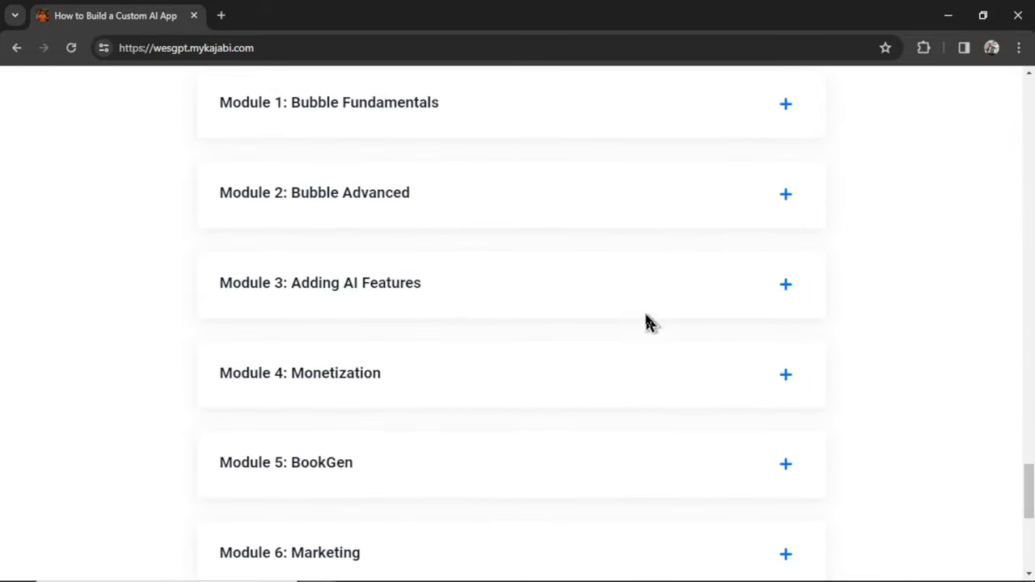